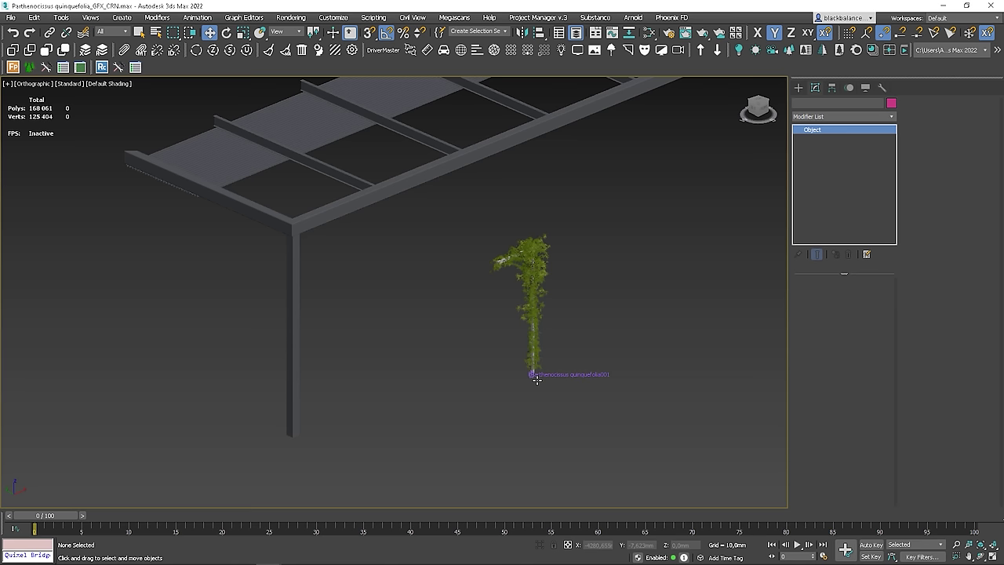
- Check the file formats offered for the Parthenocissus Quinquefolia 3D model on the Globe Plants product page
click(562, 372)
alt+middle_drag(593, 372, 553, 376)
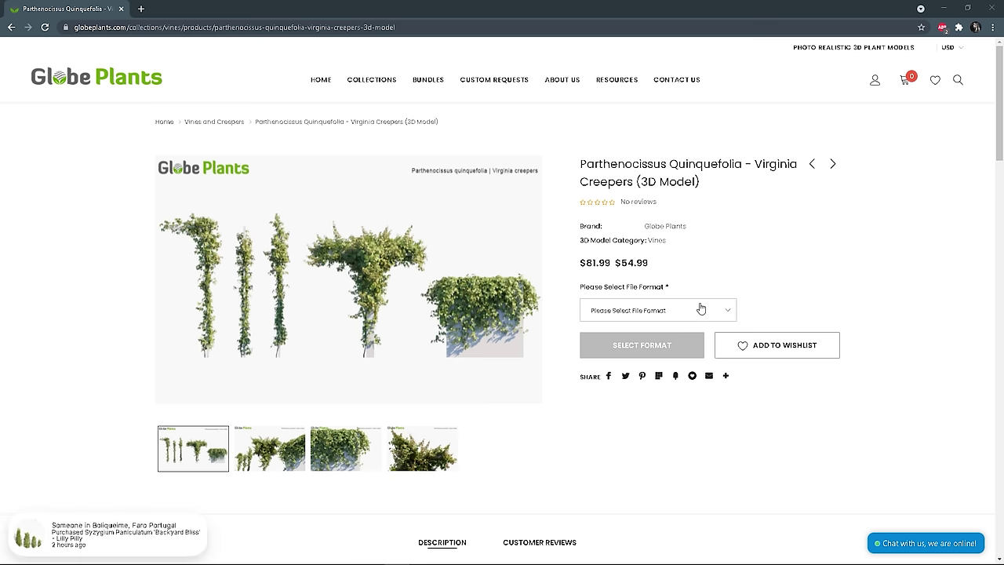
click(702, 309)
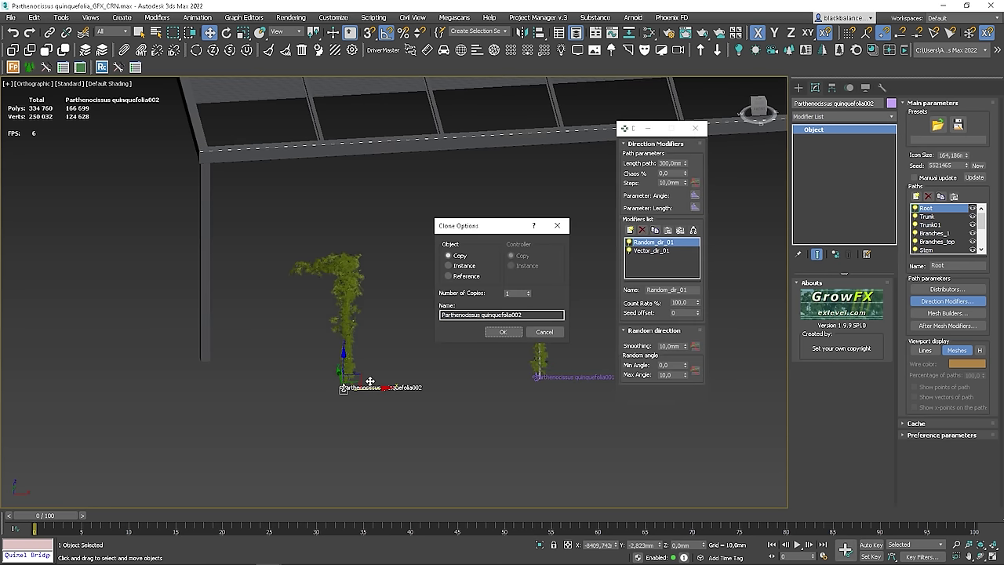
- Clone the vine in 3ds Max as one independent copy and scale the copy uniformly to 200 percent
click(498, 333)
key(r)
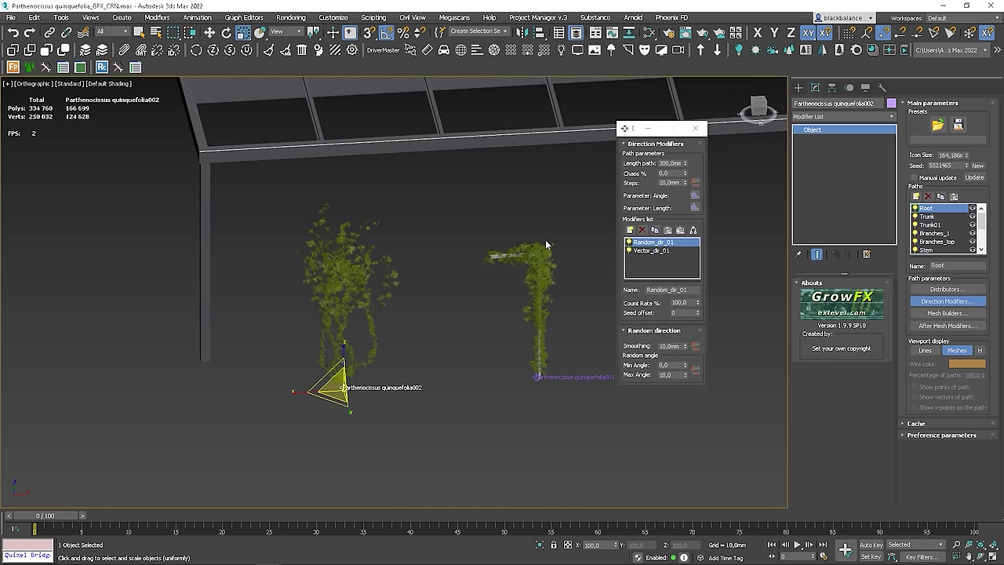
click(695, 128)
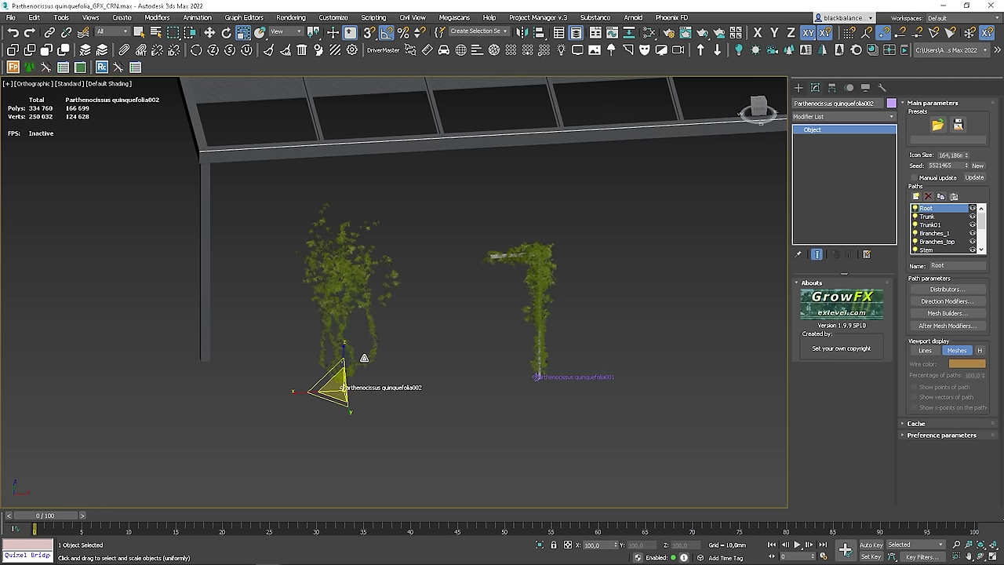
alt+middle_drag(364, 378, 415, 390)
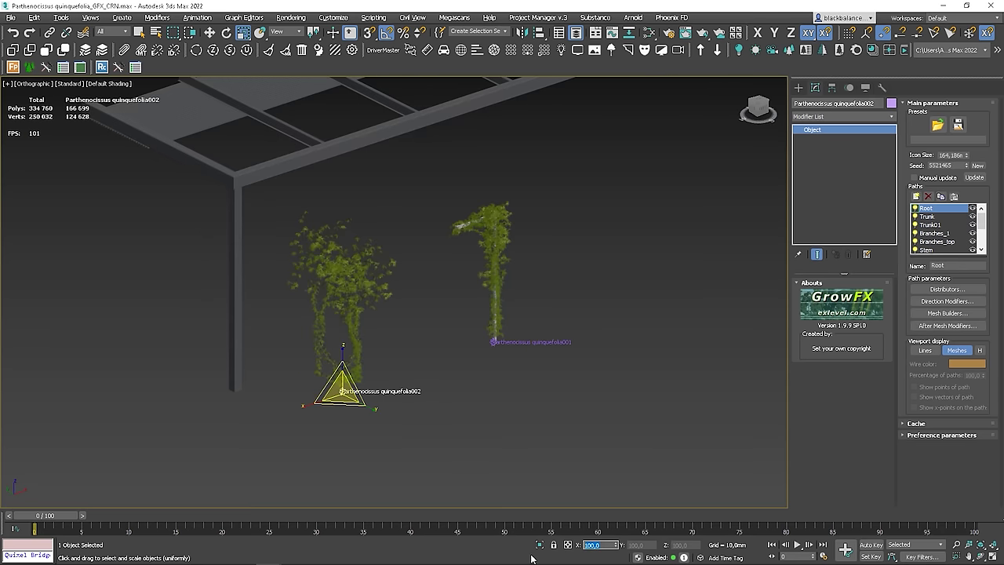
text(200)
key(Return)
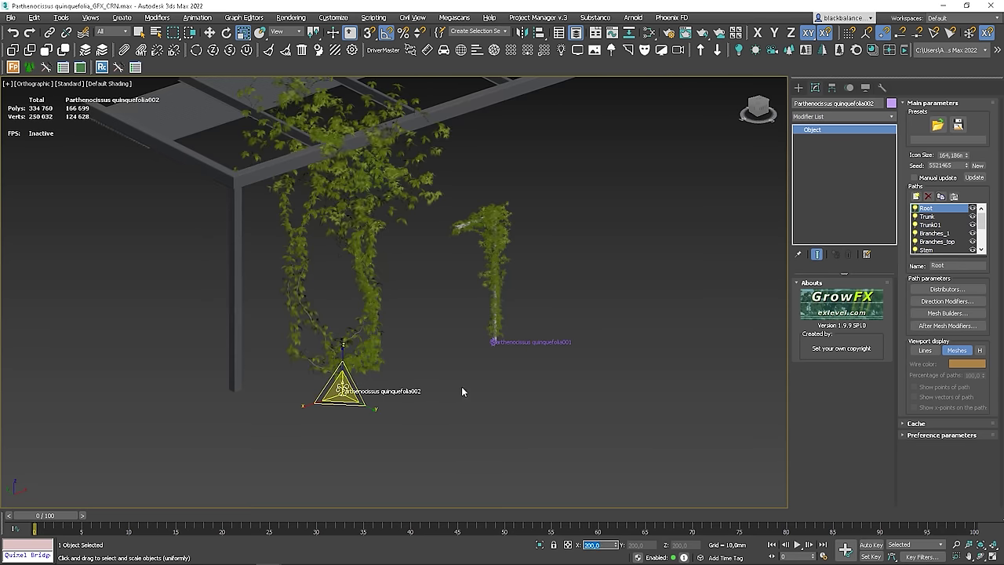
- Move the enlarged vine to the foot of the pergola's corner post, at about X -11285 mm and Y 84 mm
key(f)
key(w)
drag(389, 445, 281, 411)
alt+middle_drag(281, 412, 410, 343)
scroll(414, 305, up, 8)
alt+middle_drag(413, 304, 428, 291)
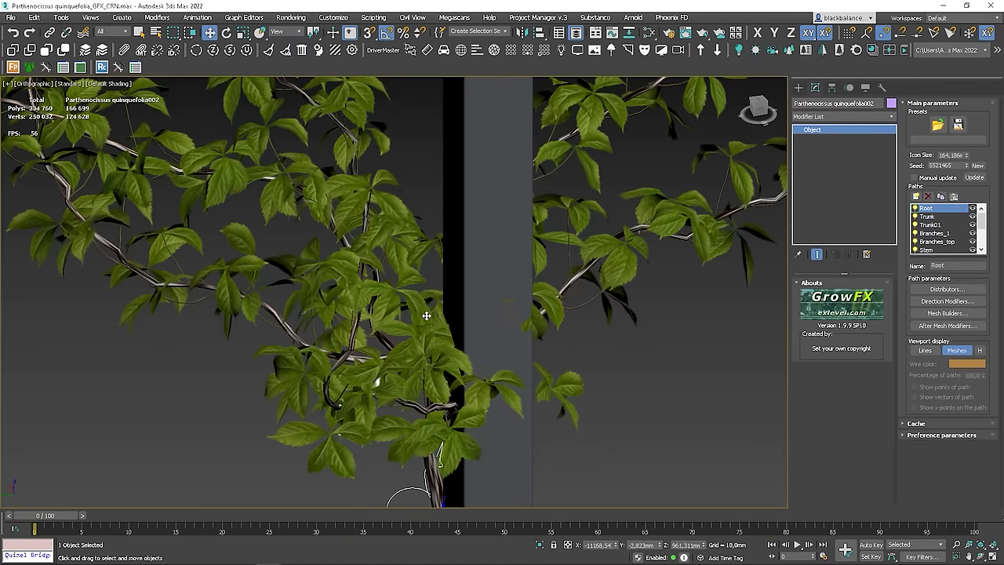
middle_drag(400, 421, 384, 264)
mouse_move(407, 387)
mouse_down()
mouse_move(393, 431)
mouse_move(386, 420)
mouse_move(397, 424)
mouse_move(397, 403)
mouse_up()
scroll(397, 403, down, 6)
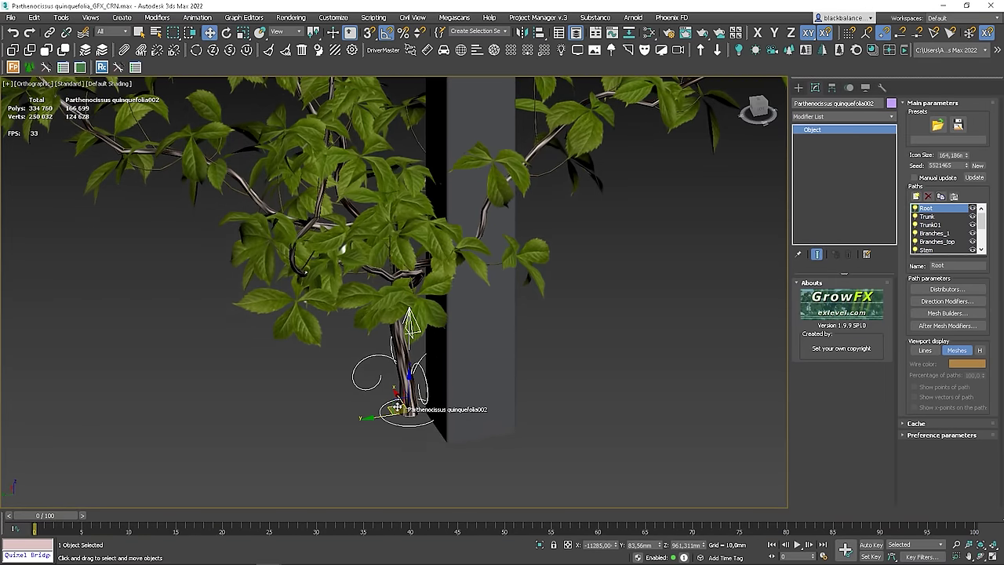
- Set the Root path length to 150 mm and assign the pergola frame as the Trunk path's ObjectReact_01 object
alt+middle_drag(464, 375, 475, 337)
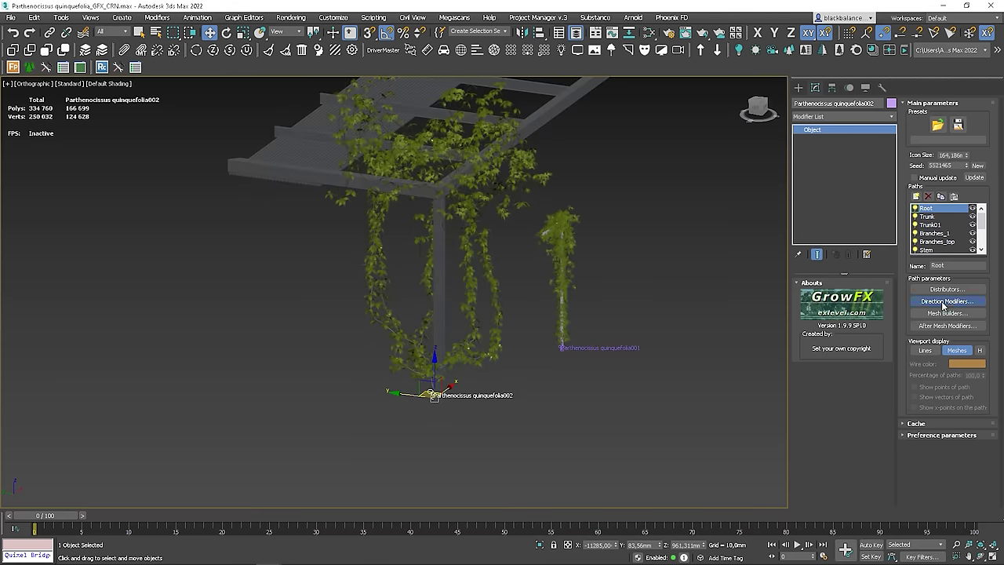
click(947, 301)
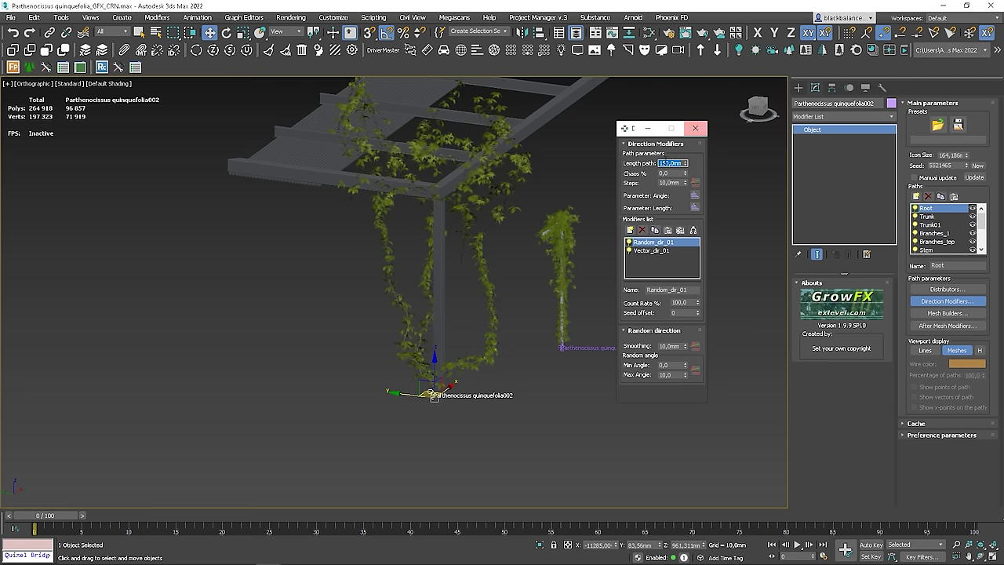
click(918, 216)
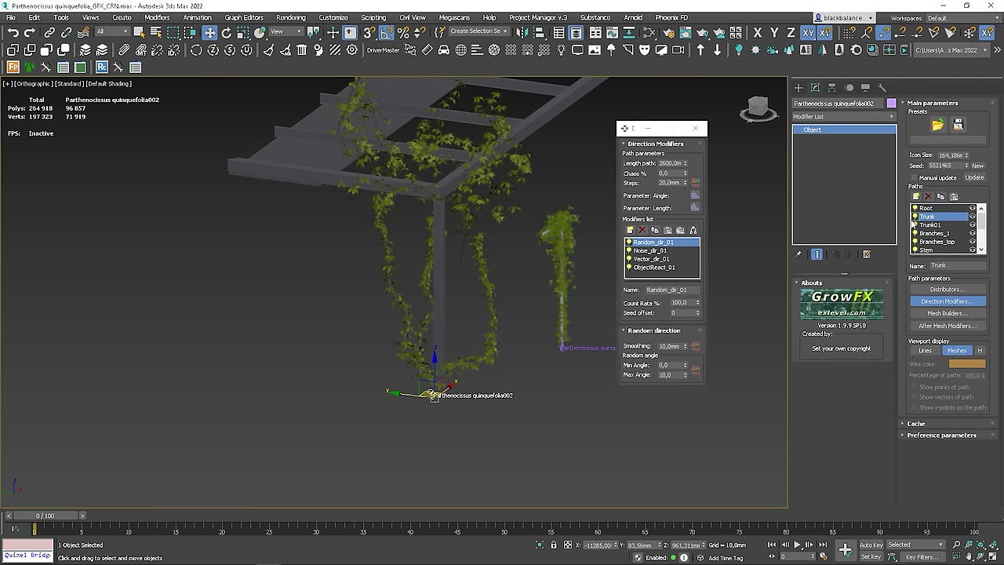
click(648, 268)
click(656, 345)
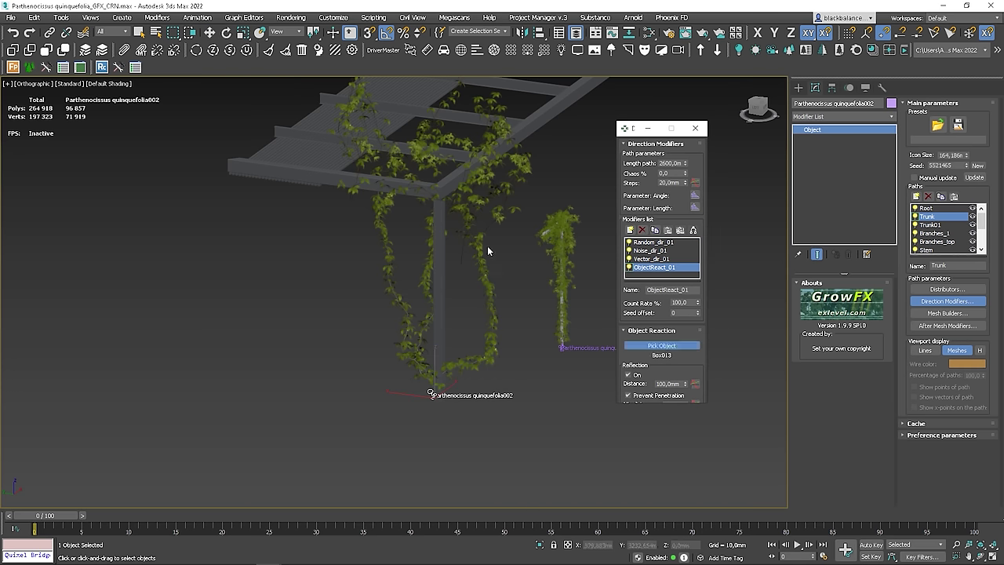
key(F4)
click(552, 109)
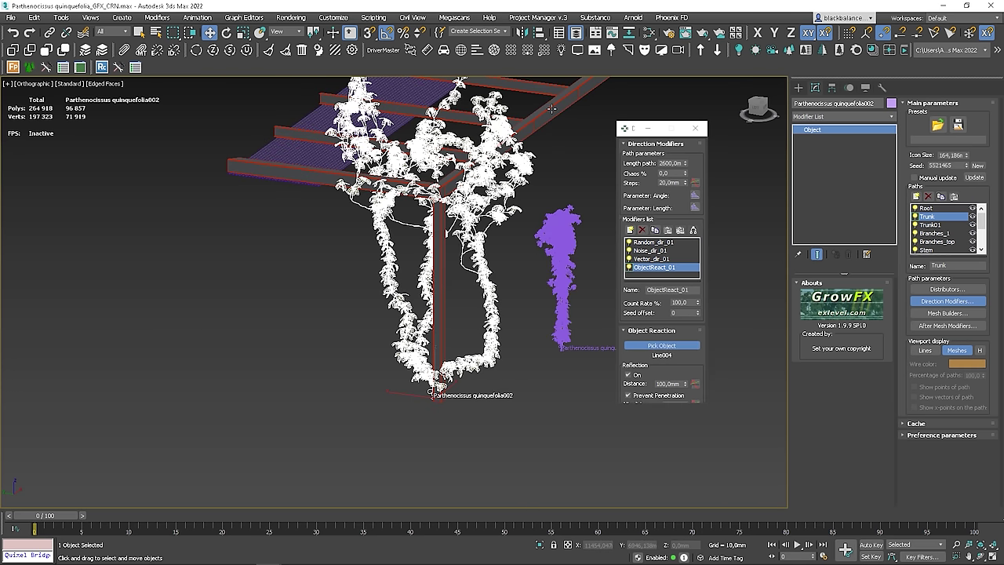
- Assign the pergola frame Line004 as the reaction object of the Trunk01 path's ObjectReact_01 modifier
click(932, 225)
click(652, 268)
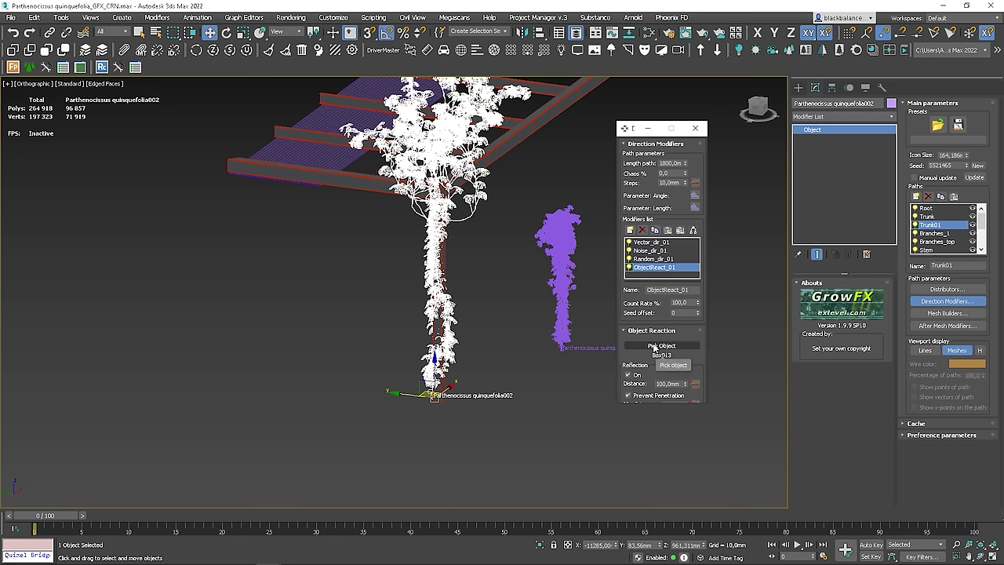
click(523, 135)
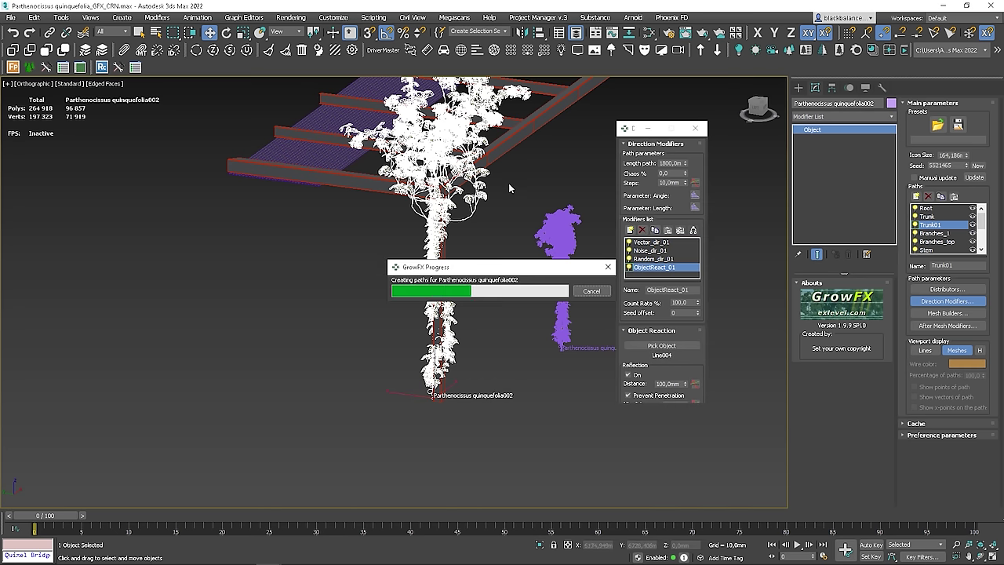
mouse_move(478, 190)
middle_down()
mouse_move(473, 214)
mouse_move(385, 211)
mouse_move(440, 202)
mouse_move(453, 237)
middle_up()
key(F4)
- Reposition the vine's base against the corner post at about X -11202 mm and Y -70 mm
scroll(412, 360, up, 8)
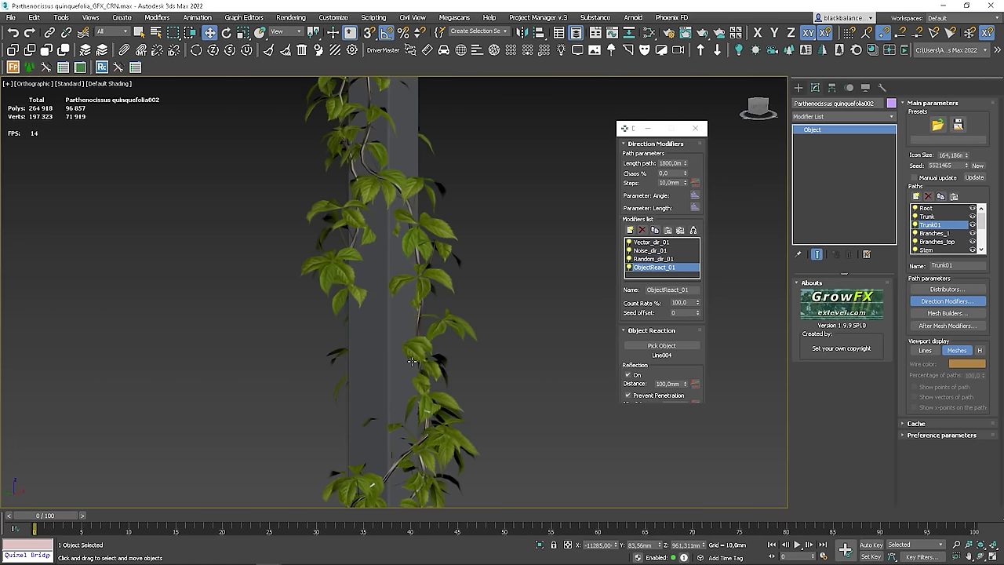
scroll(399, 360, down, 7)
alt+middle_drag(403, 359, 236, 398)
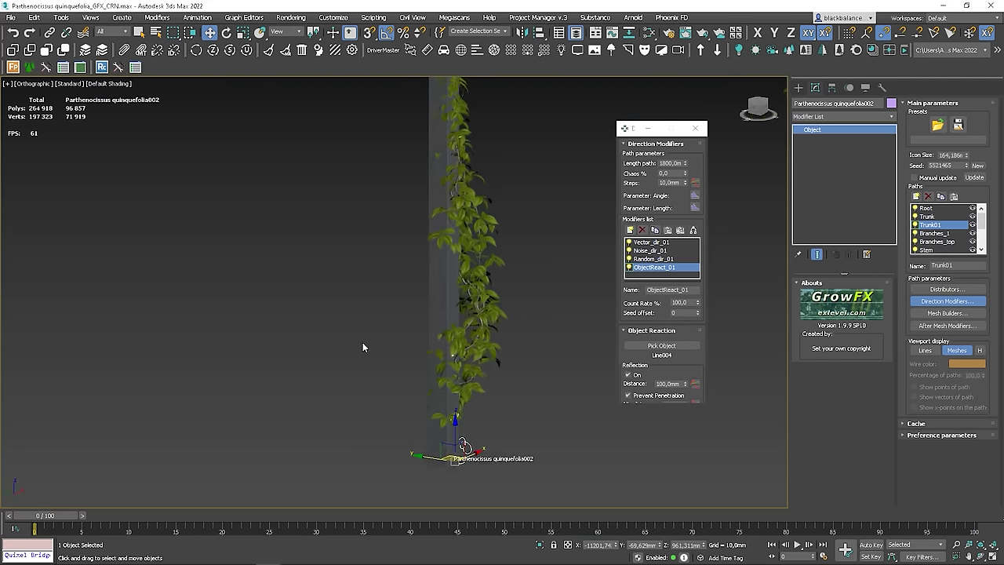
- Set the Trunk01 path length to 2600 mm
alt+middle_drag(362, 342, 442, 180)
scroll(445, 193, up, 4)
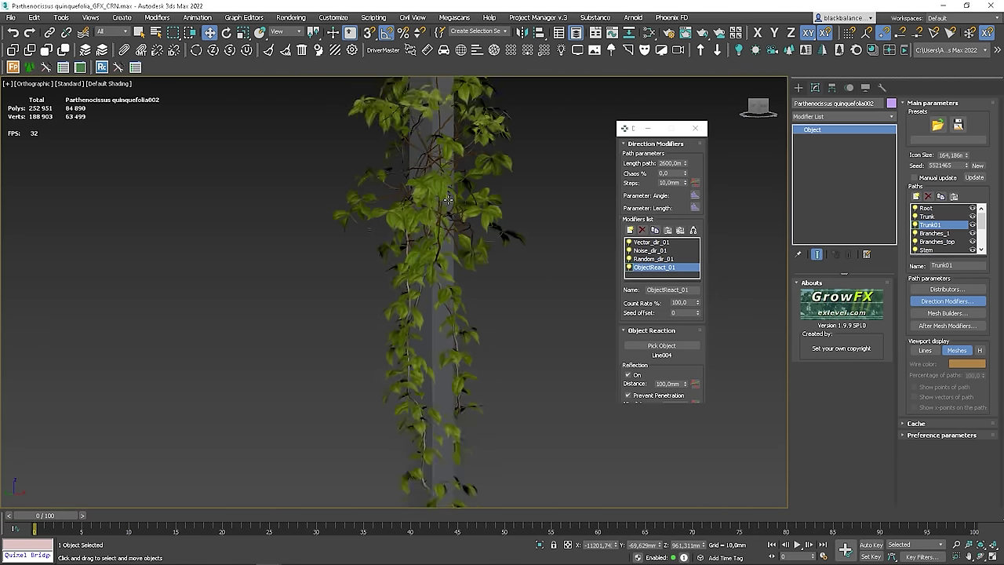
scroll(448, 200, up, 2)
- Set the density of the Branches_1 path distributor to 0.2, replacing the Direction Modifiers window with the Distributors window
click(935, 233)
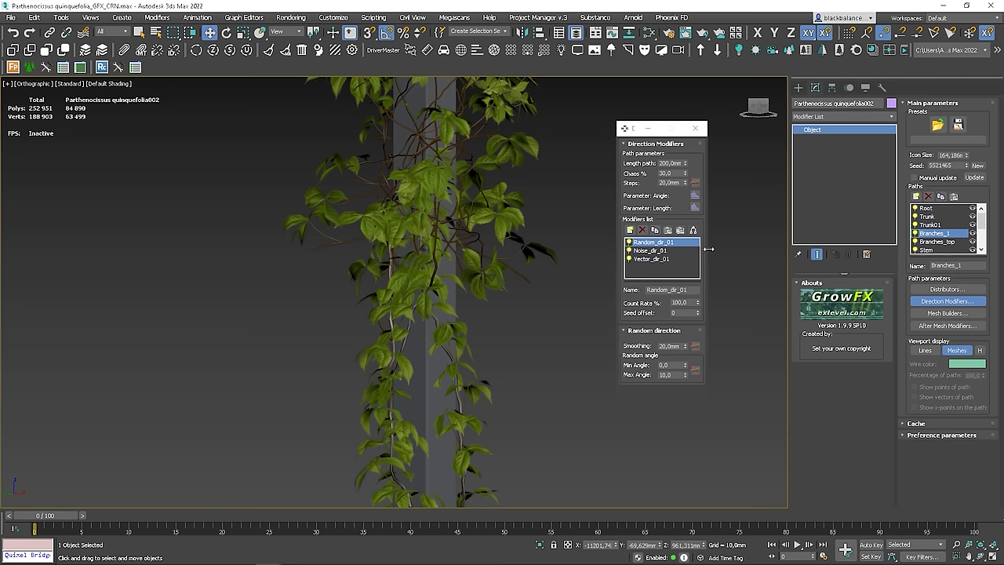
click(933, 290)
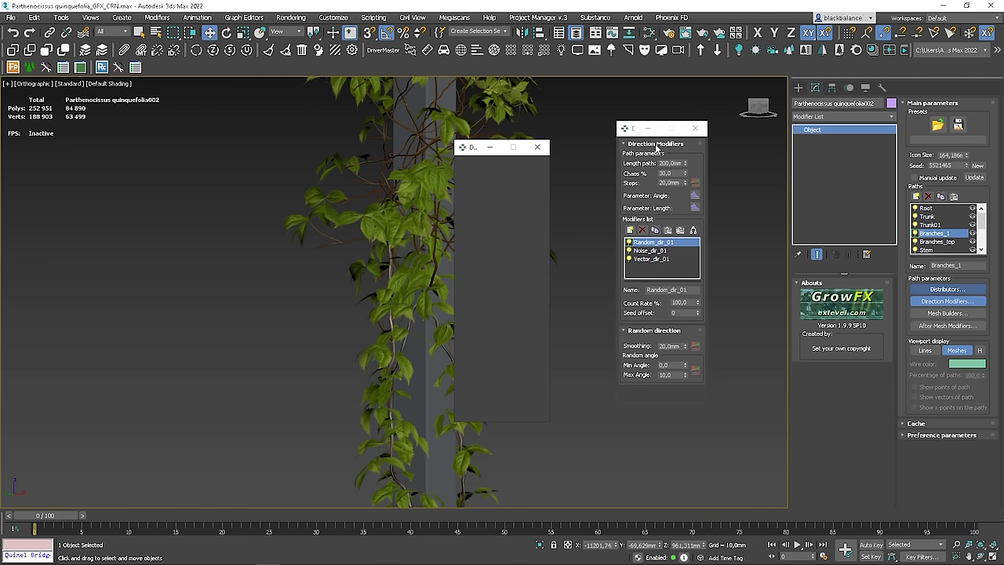
click(695, 129)
drag(465, 152, 667, 118)
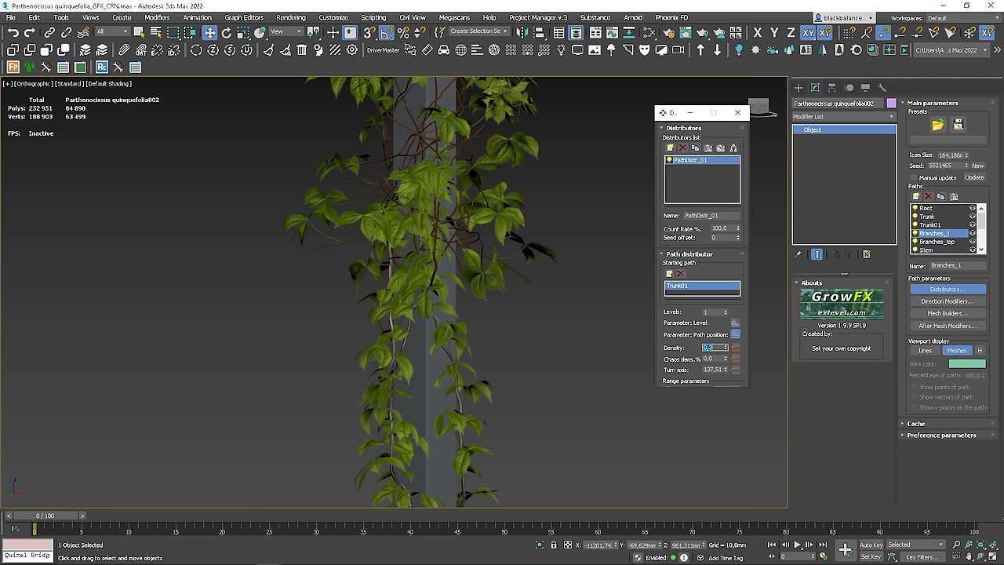
key(Return)
- Reduce the Branches_1 path distributor density to 0.16
scroll(338, 183, down, 6)
mouse_move(338, 182)
alt+middle_down()
mouse_move(368, 212)
mouse_move(368, 197)
mouse_move(345, 200)
alt+middle_up()
scroll(368, 196, up, 2)
drag(744, 350, 744, 298)
scroll(743, 297, down, 1)
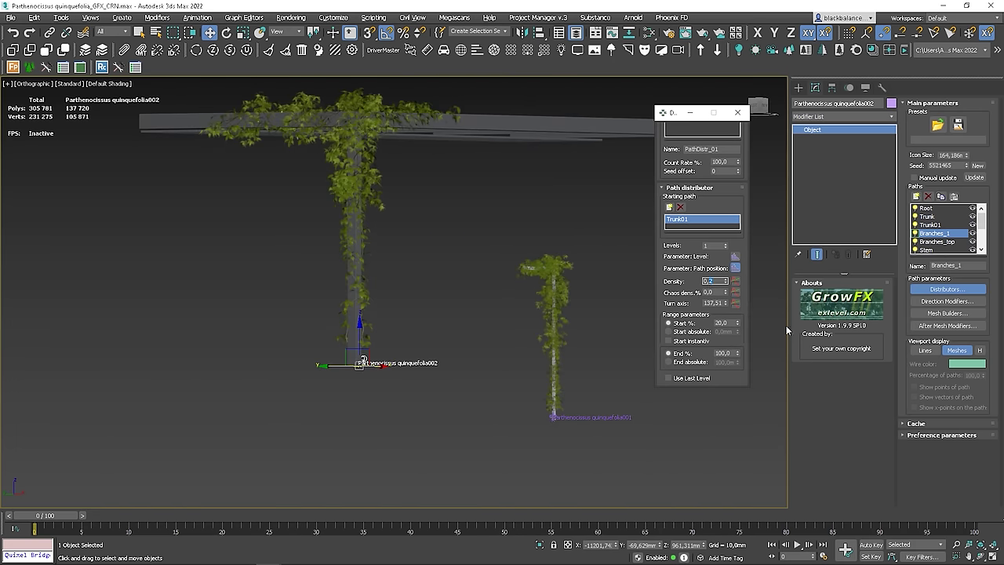
key(Return)
- Clone the vine on the corner post straight upward as an independent copy
alt+middle_drag(403, 179, 416, 221)
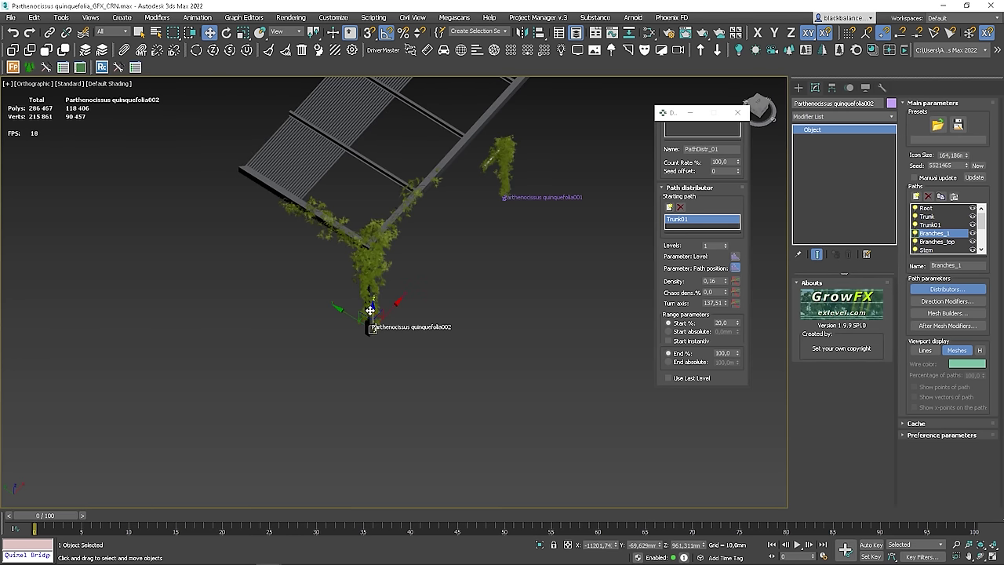
key(Escape)
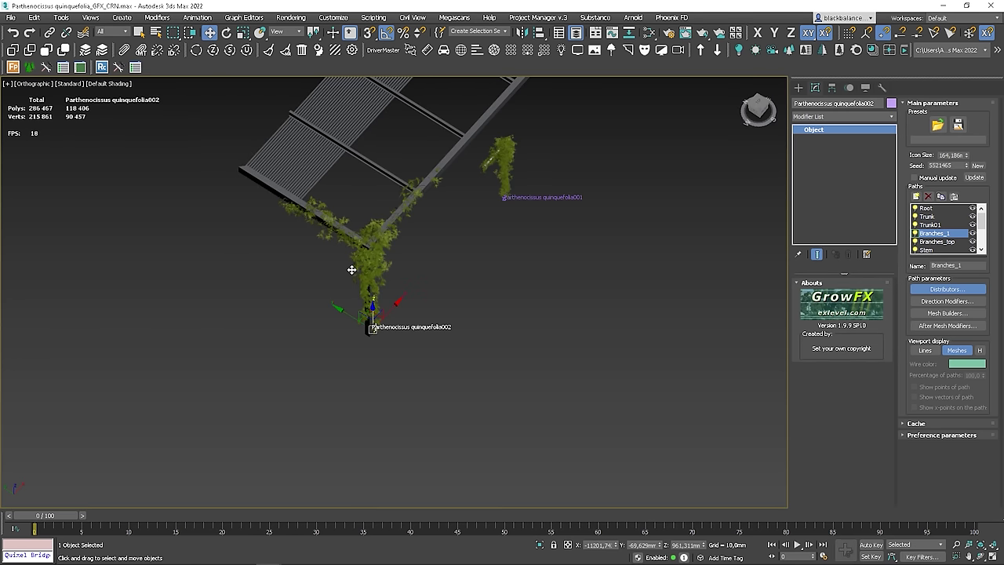
shift+drag(373, 306, 373, 276)
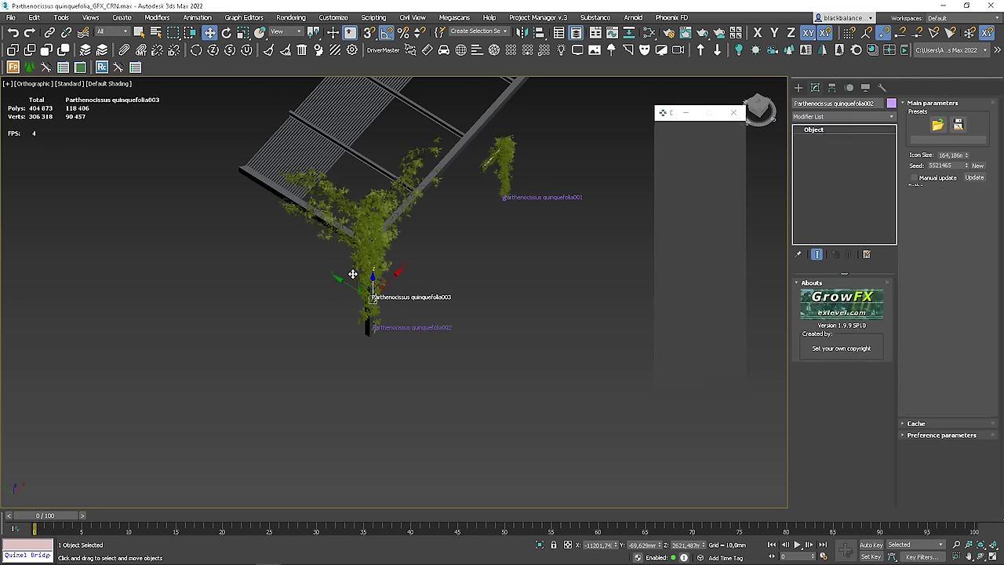
click(503, 332)
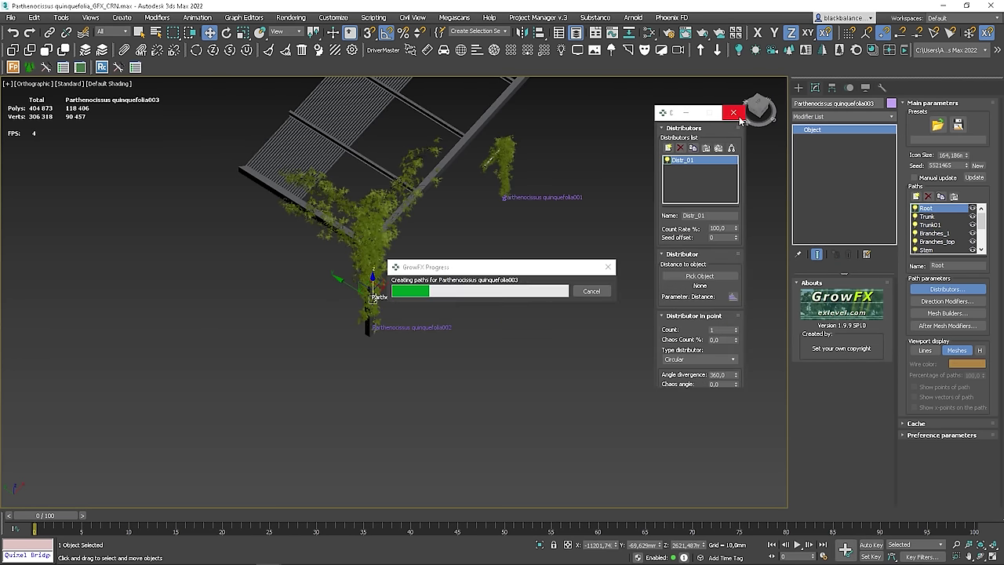
- Move the new vine copy away from the post to above the slatted end of the pergola roof
key(f)
middle_drag(576, 163, 667, 172)
scroll(341, 327, up, 1)
drag(322, 336, 415, 186)
alt+middle_drag(415, 186, 511, 244)
drag(503, 254, 320, 157)
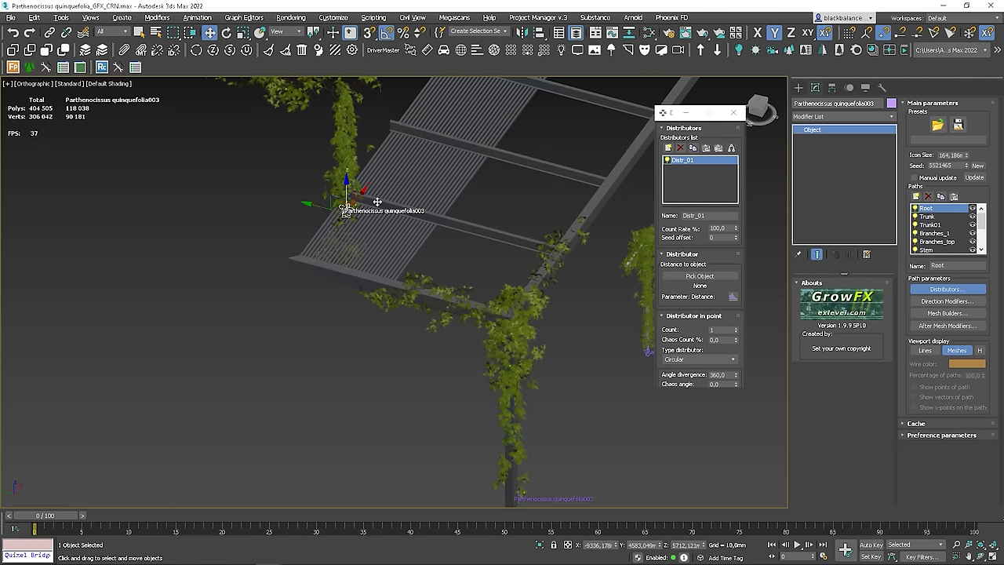
- Place the vine copy's base on the slatted roof edge, at about Y 4800 mm and Z 5646 mm
alt+middle_drag(334, 149, 419, 136)
scroll(419, 136, up, 5)
scroll(419, 135, up, 2)
mouse_move(453, 215)
mouse_down()
mouse_move(357, 196)
mouse_move(379, 186)
mouse_up()
scroll(382, 190, down, 6)
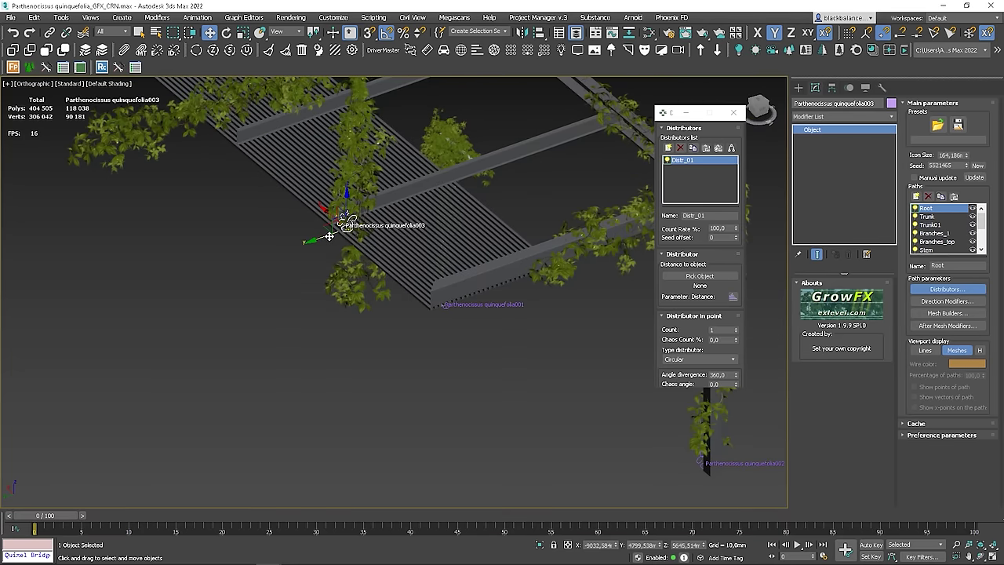
drag(330, 235, 333, 234)
- Shift the vine copy along the slatted roof edge to about X -6429 mm and Y 4735 mm
mouse_move(404, 220)
alt+middle_down()
mouse_move(476, 199)
mouse_move(502, 206)
mouse_move(463, 227)
alt+middle_up()
middle_drag(267, 167, 502, 262)
drag(530, 257, 356, 212)
mouse_move(356, 212)
alt+middle_down()
mouse_move(469, 245)
mouse_move(399, 206)
mouse_move(373, 207)
alt+middle_up()
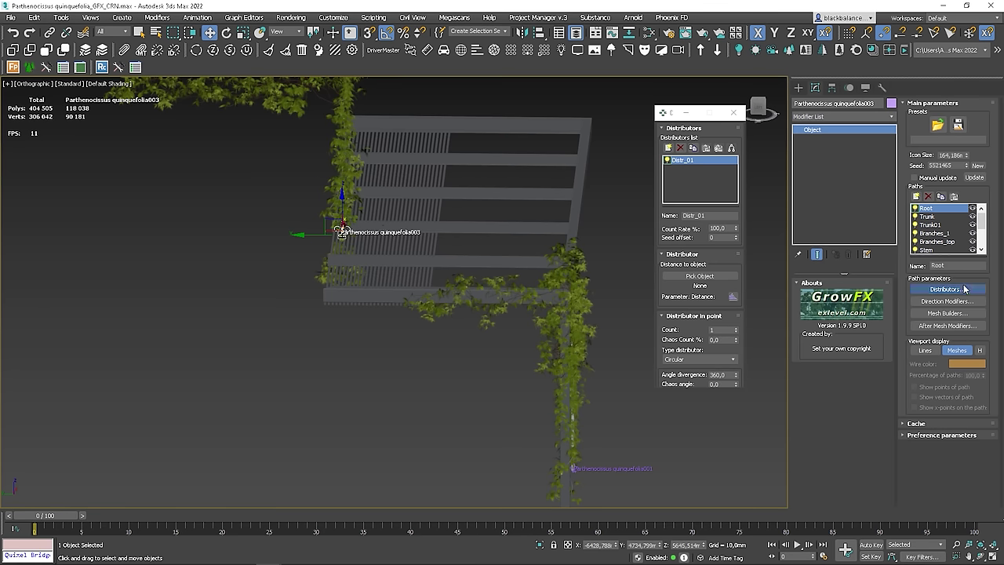
- Set the Root path's Vector_dir_01 modifier of the roof vine to Another Global Vector and inspect the regrown branches
click(941, 302)
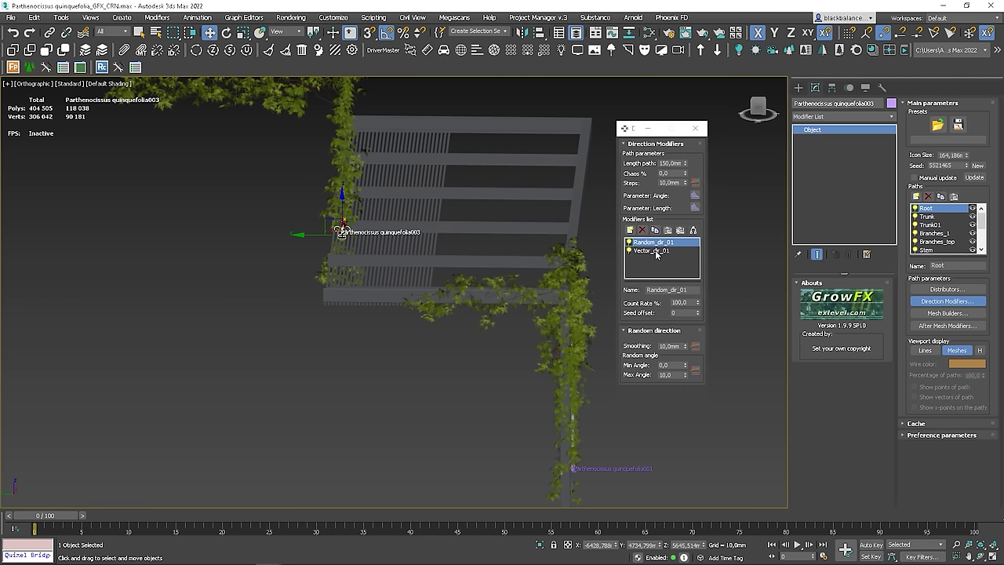
click(651, 250)
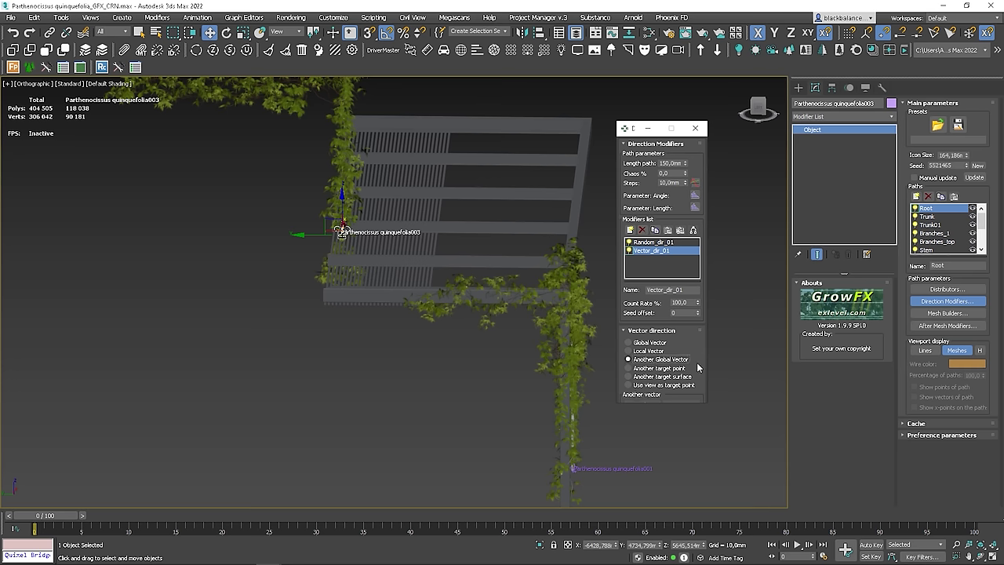
scroll(699, 313, down, 1)
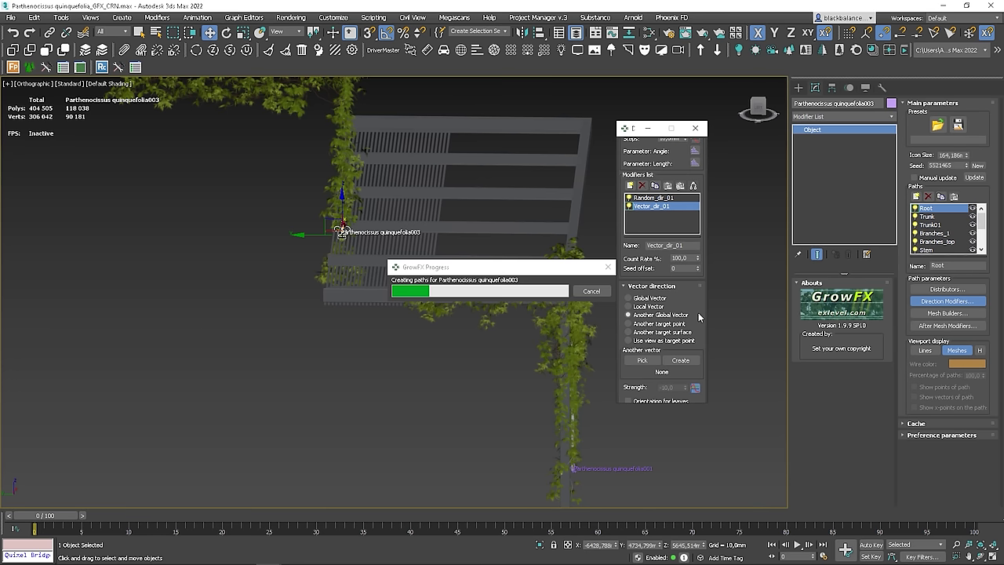
scroll(349, 202, up, 6)
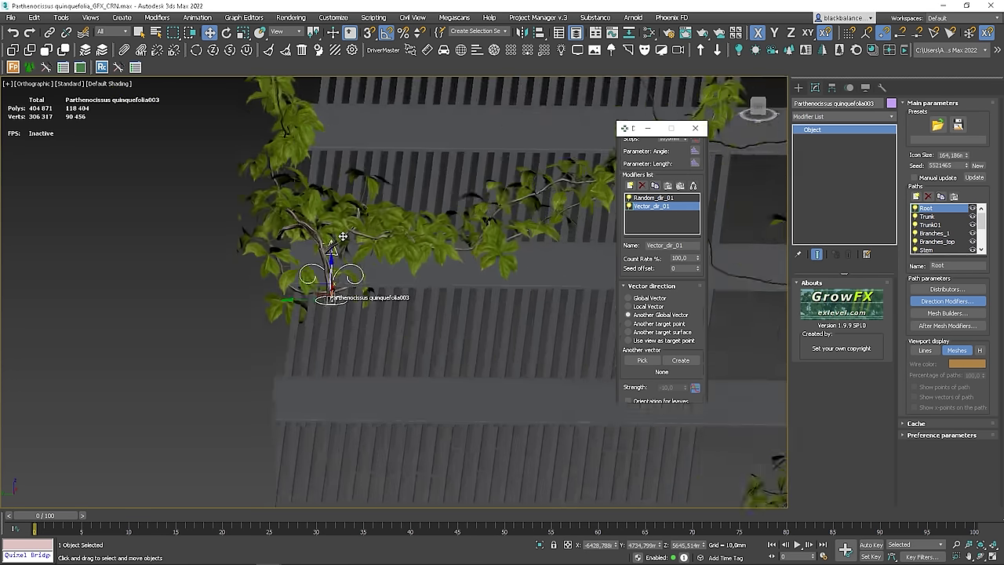
scroll(343, 236, down, 5)
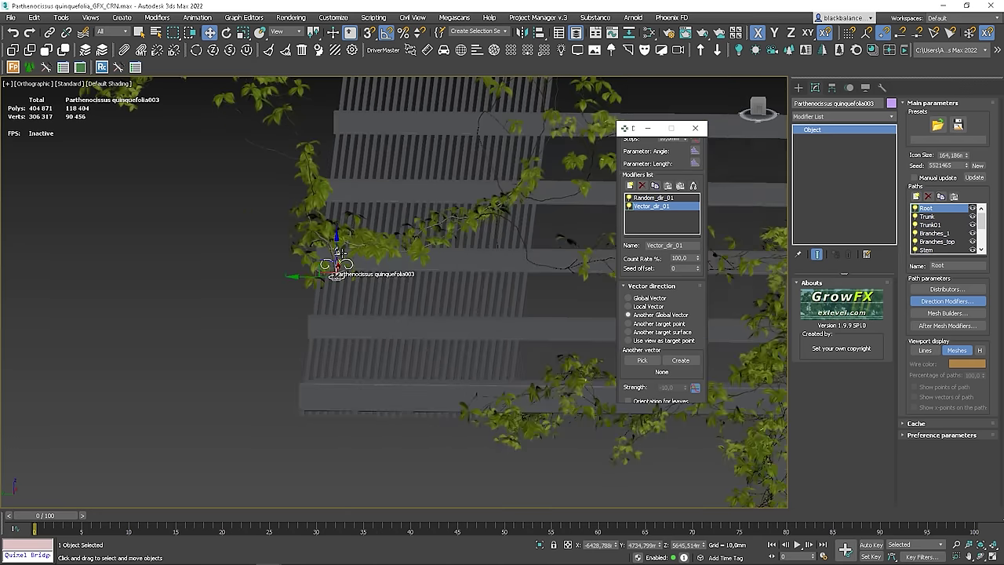
middle_drag(241, 293, 342, 325)
scroll(342, 325, down, 5)
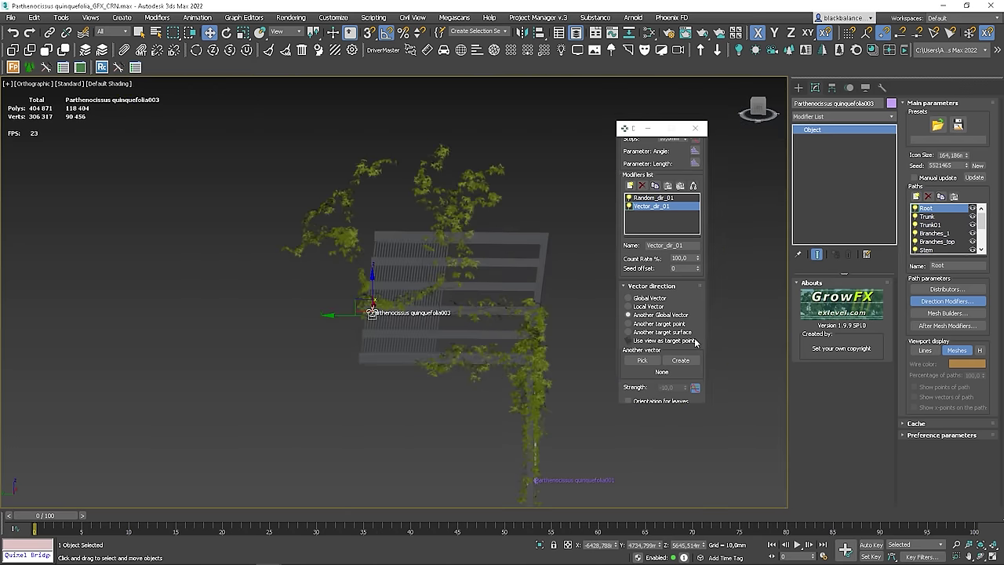
- Create a GrowFX vector helper beside the roof for the Root path's Vector_dir_01 and set its X rotation to 90 degrees
click(681, 360)
click(299, 332)
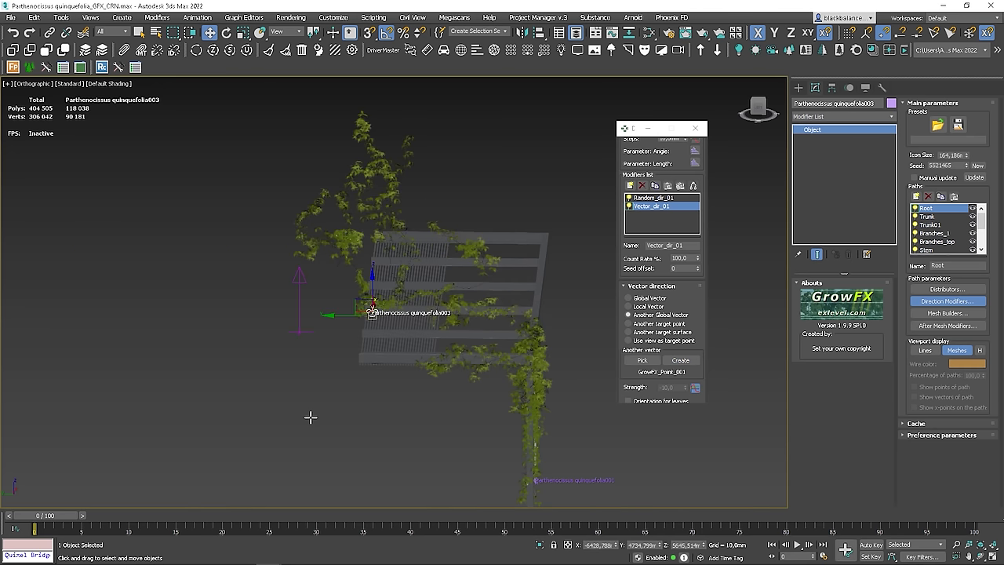
click(299, 320)
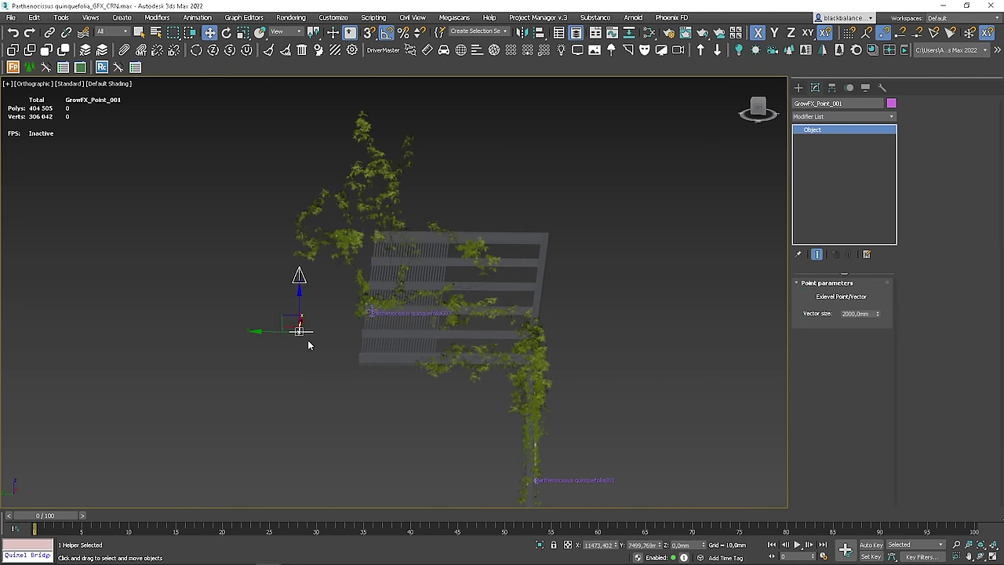
key(e)
click(595, 546)
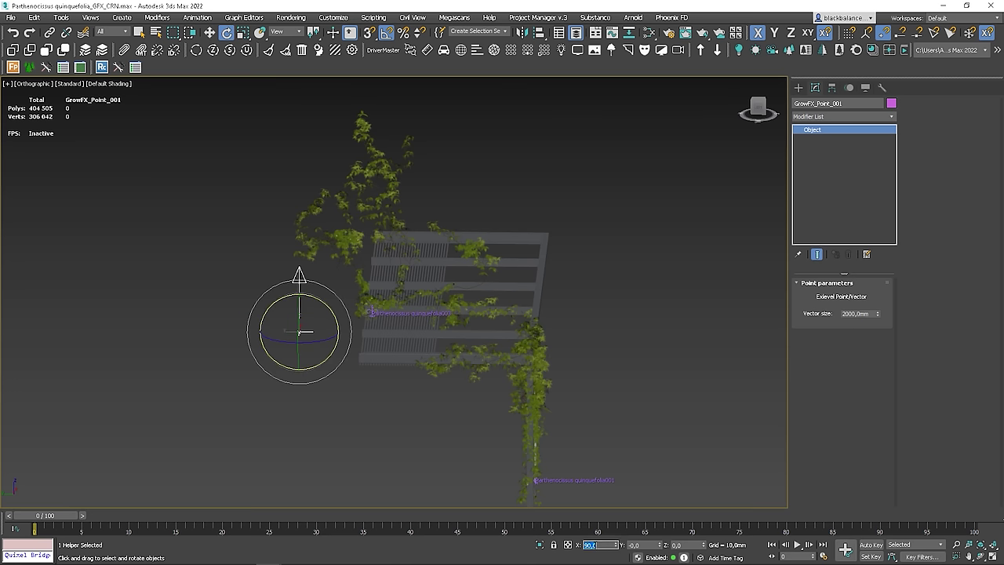
text(90)
key(Return)
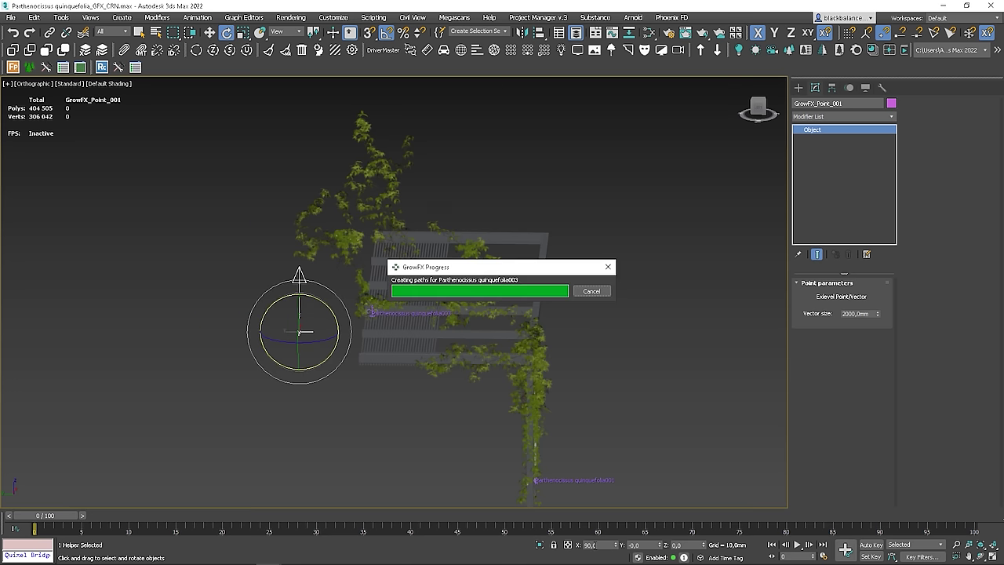
scroll(400, 308, up, 10)
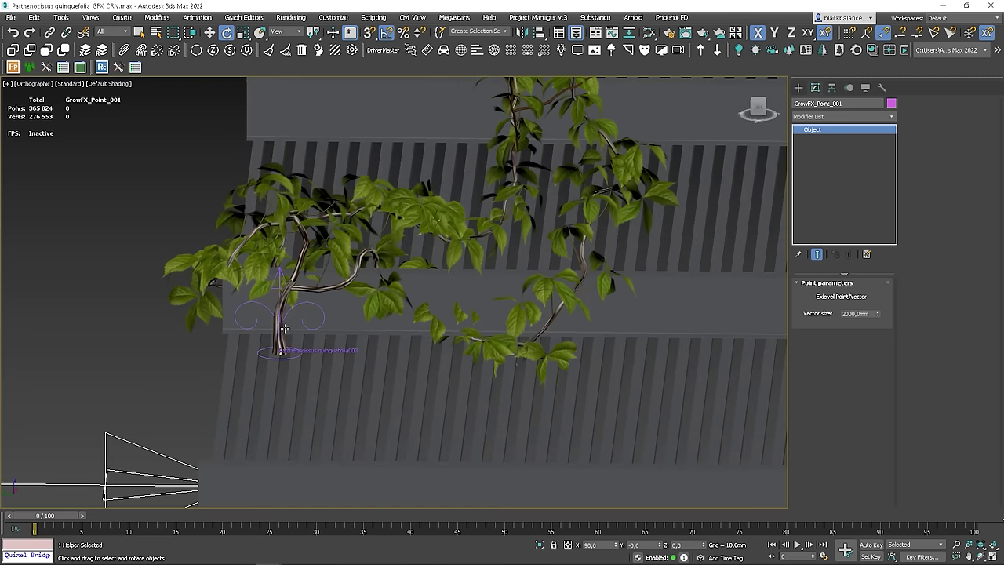
- Reselect the roof vine and set its Trunk path's Vector_dir_01 modifier to Another Global Vector
click(281, 322)
alt+middle_drag(281, 322, 357, 303)
key(F3)
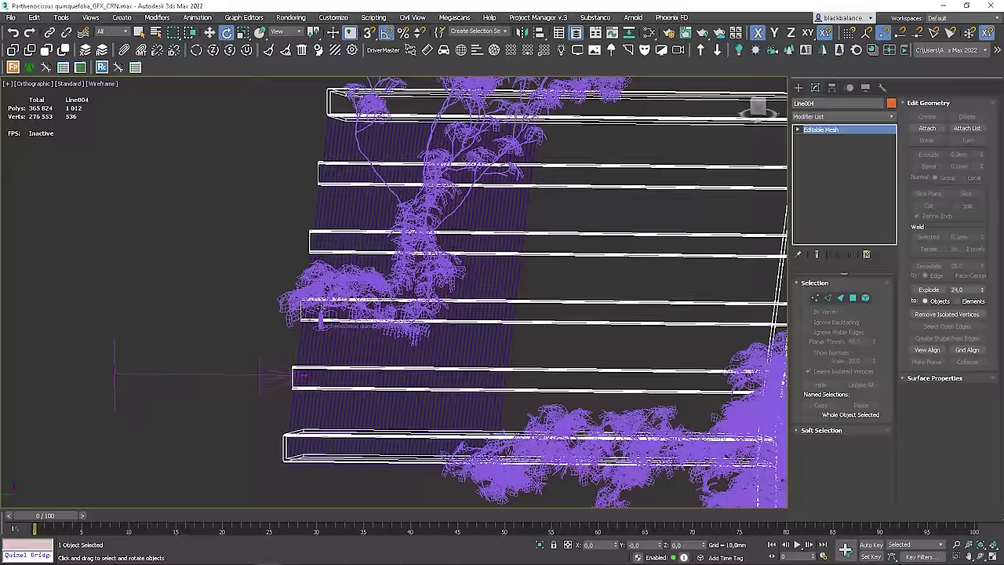
click(321, 310)
scroll(326, 330, up, 5)
click(333, 362)
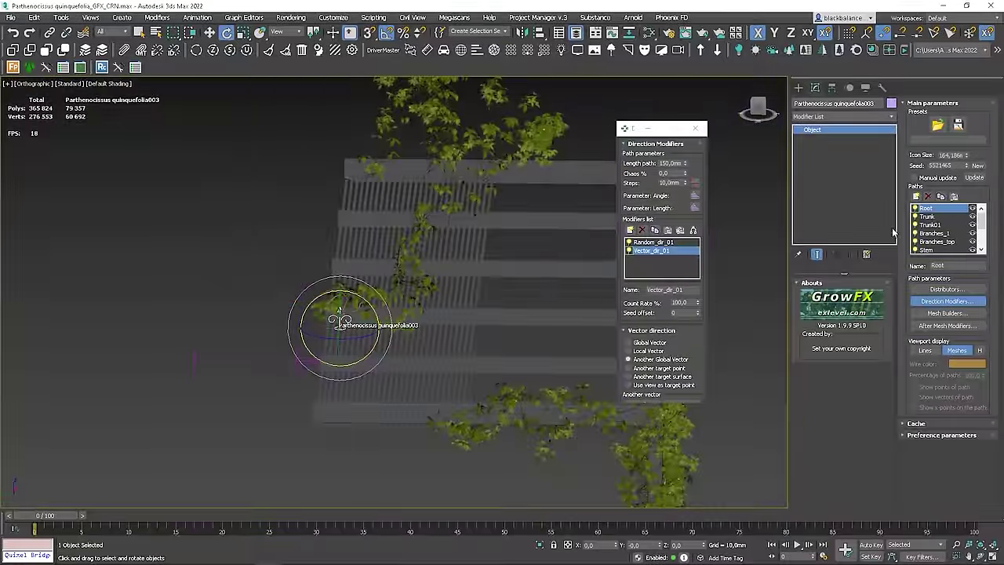
click(929, 216)
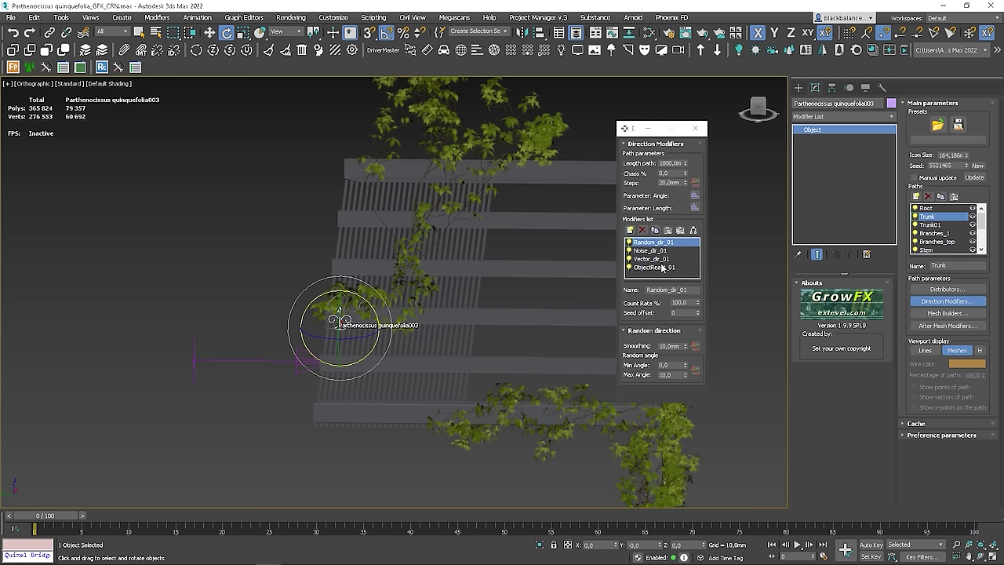
click(649, 259)
click(659, 359)
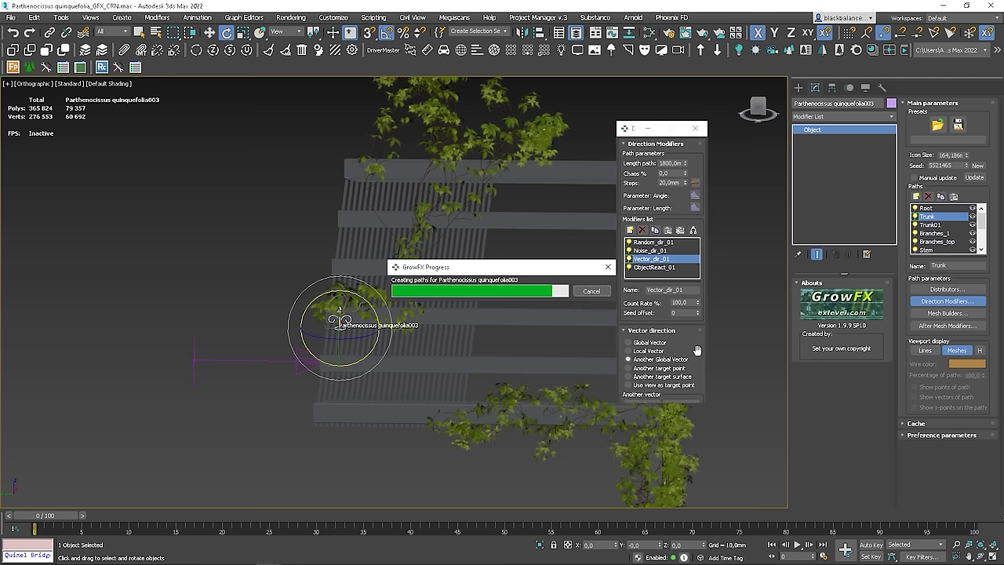
- Assign GrowFX_Point_001 as the direction vector of the Trunk path's Vector_dir_01 and inspect the roof vine
drag(700, 341, 704, 292)
click(642, 356)
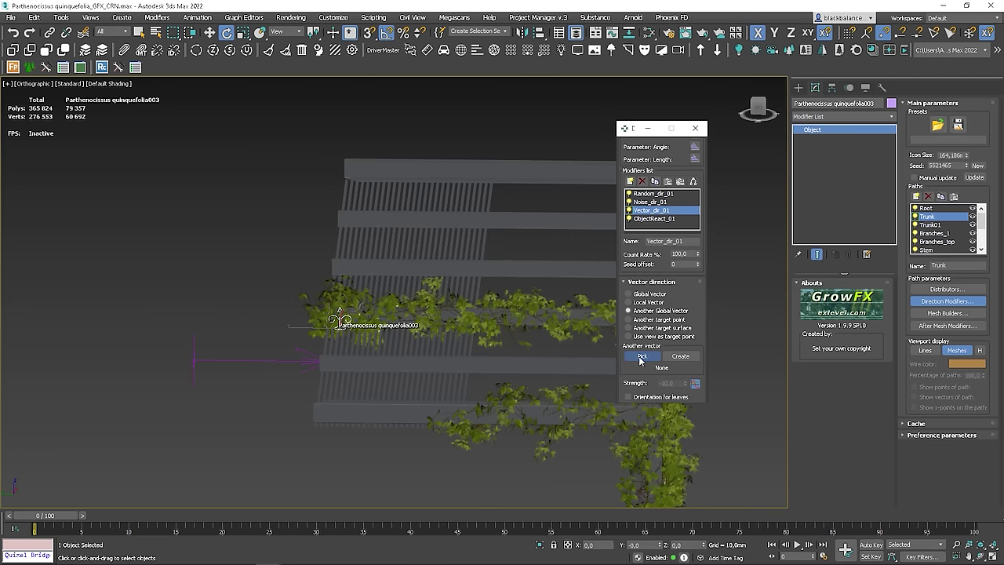
click(251, 361)
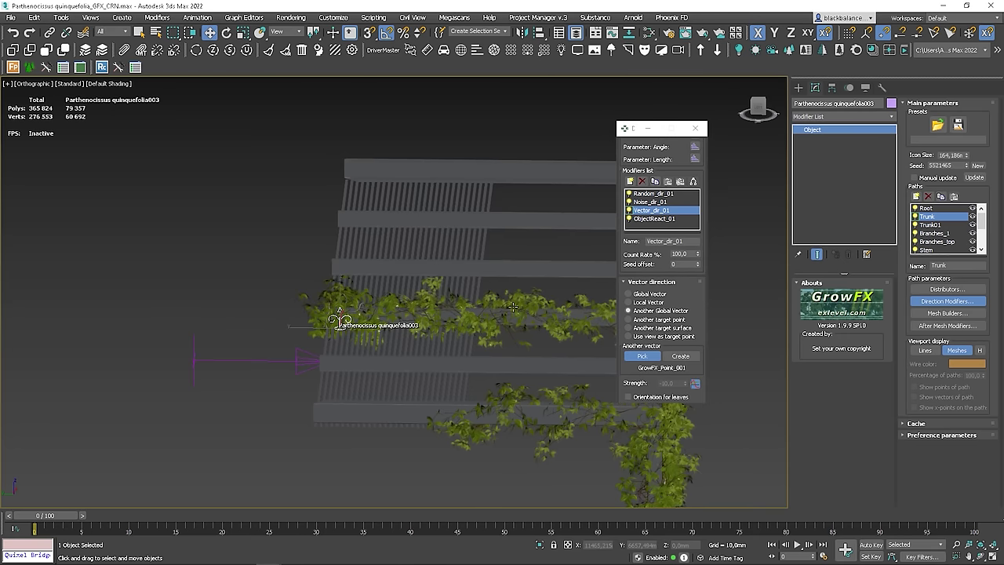
right_click(414, 304)
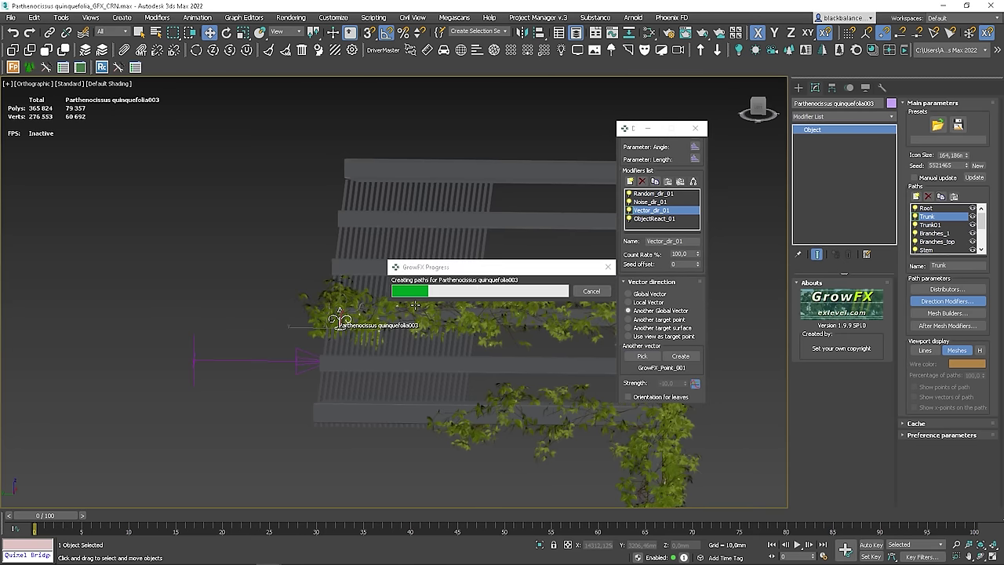
middle_drag(414, 304, 306, 290)
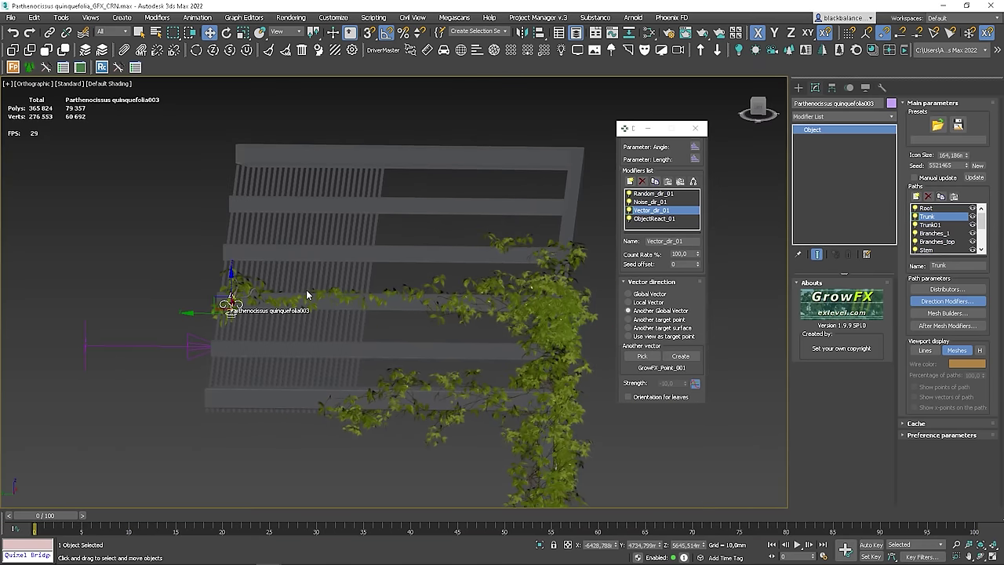
alt+middle_drag(451, 321, 549, 263)
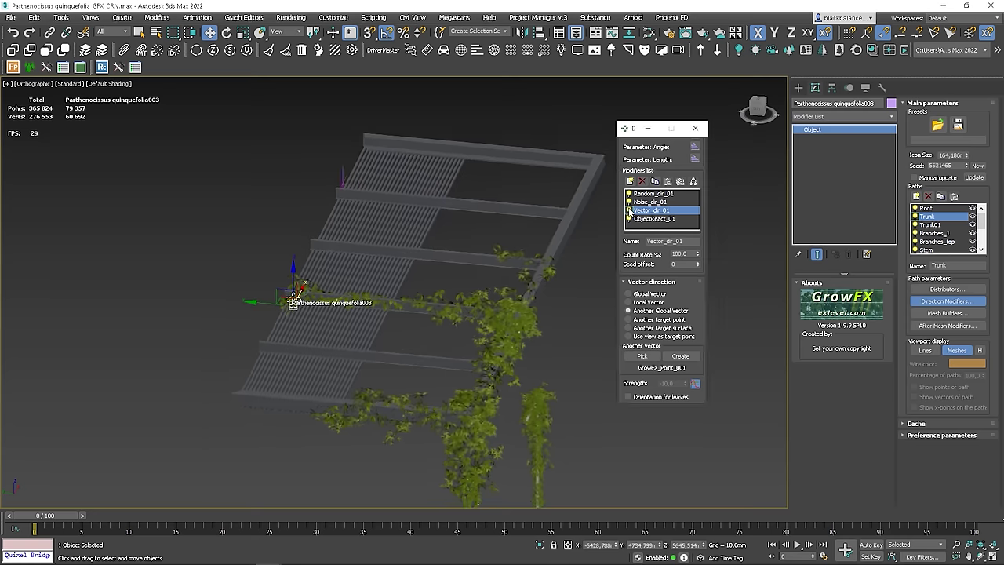
- Disable the Trunk path's Vector_dir_01 modifier and move the roof vine inward along its beam to about Y 4213 mm
click(629, 211)
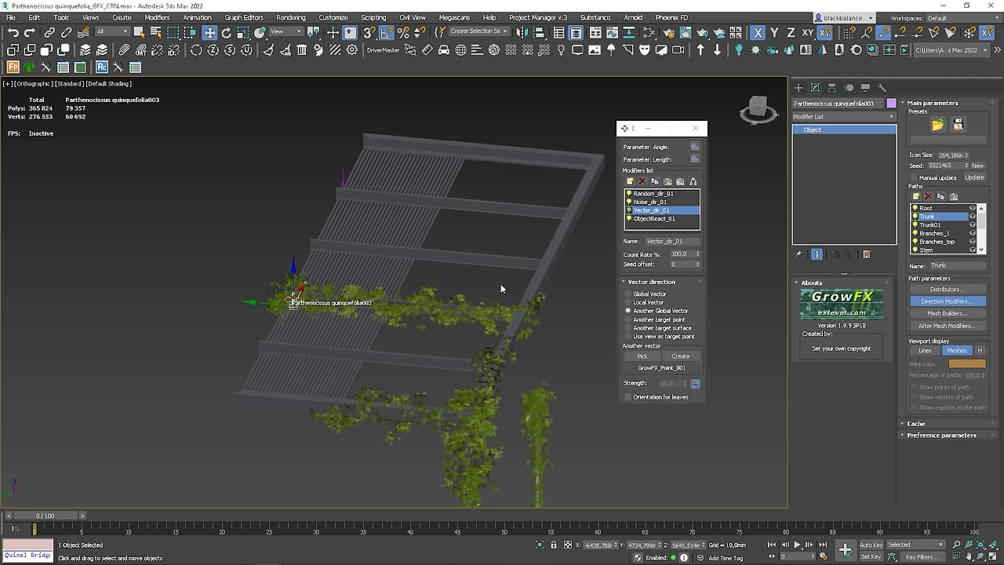
mouse_move(461, 293)
alt+middle_down()
mouse_move(470, 282)
mouse_move(454, 298)
alt+middle_up()
drag(272, 314, 298, 314)
alt+middle_drag(466, 301, 368, 298)
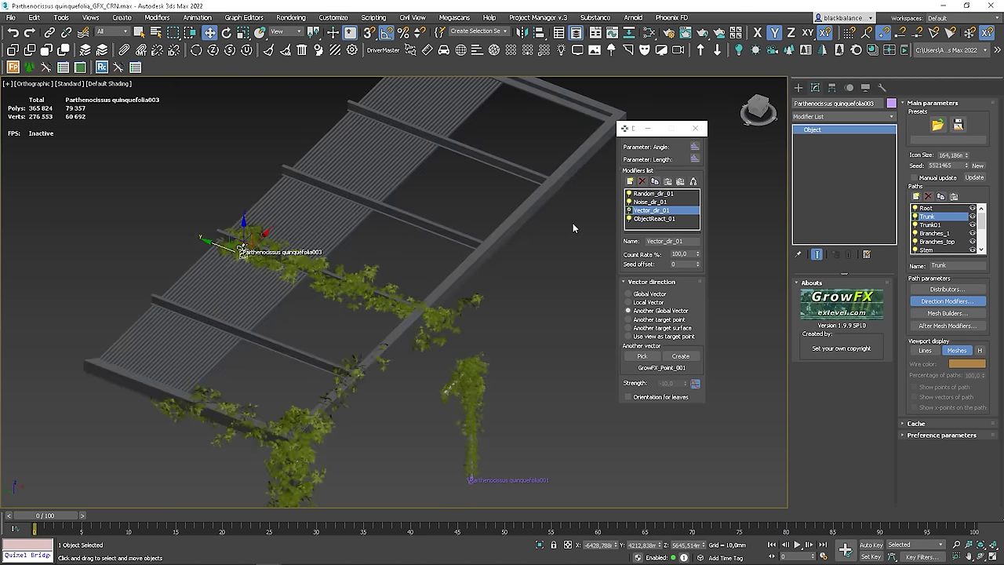
- Set the path length of the roof vine's Trunk01 path to 3000 mm
drag(703, 205, 701, 295)
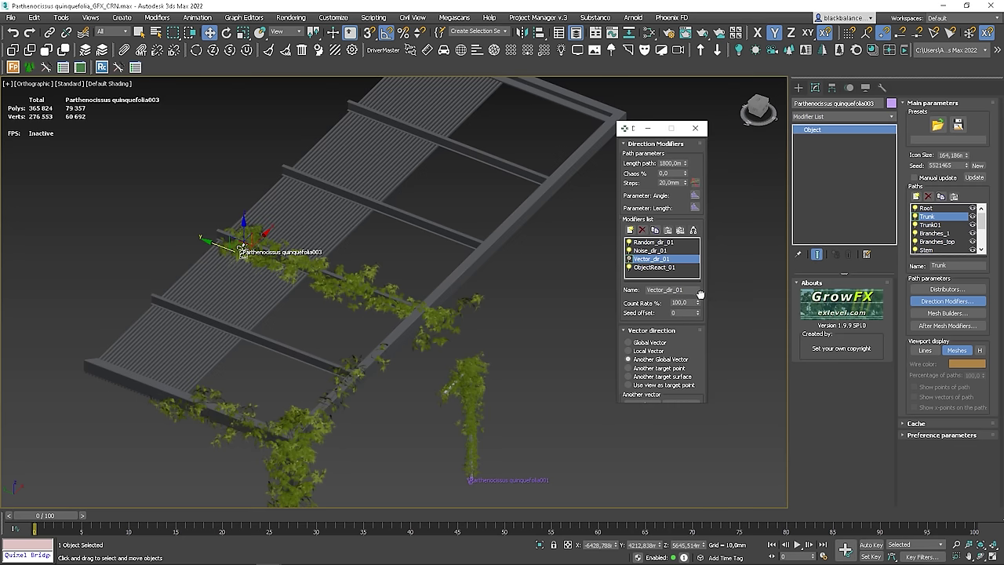
click(930, 225)
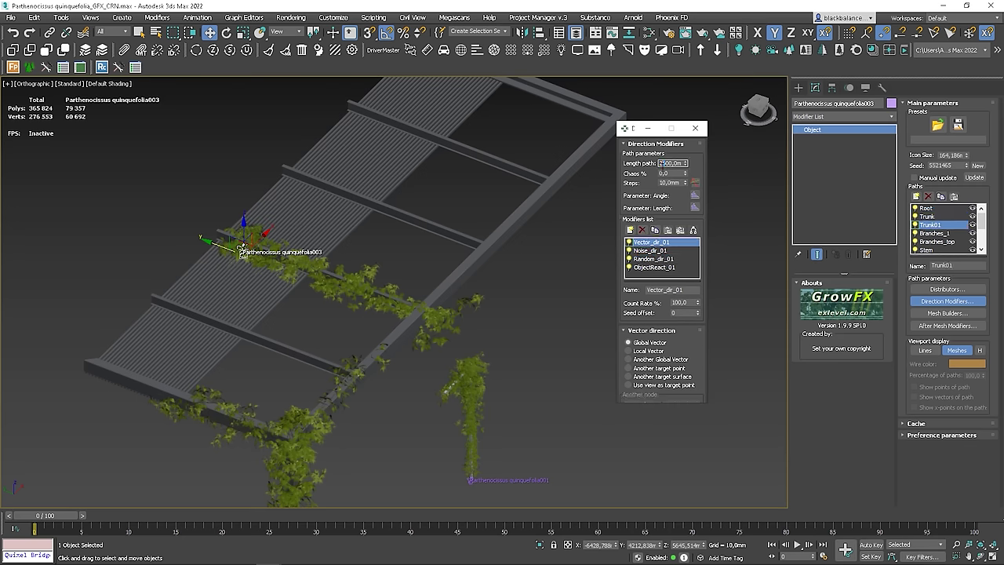
text(3000)
key(Return)
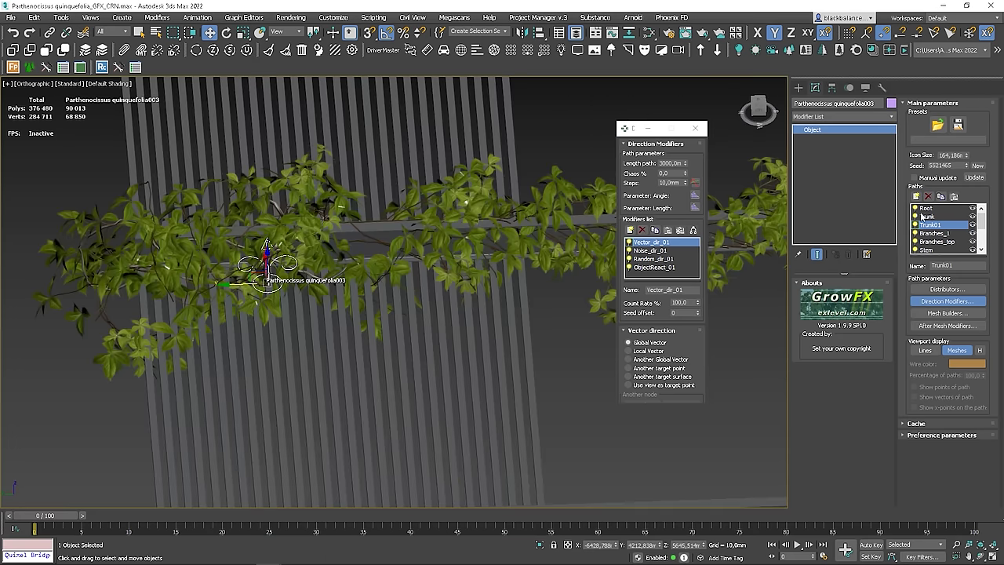
- Turn the Trunk path's Vector_dir_01 modifier back on and inspect the vine along the roof beam
click(925, 217)
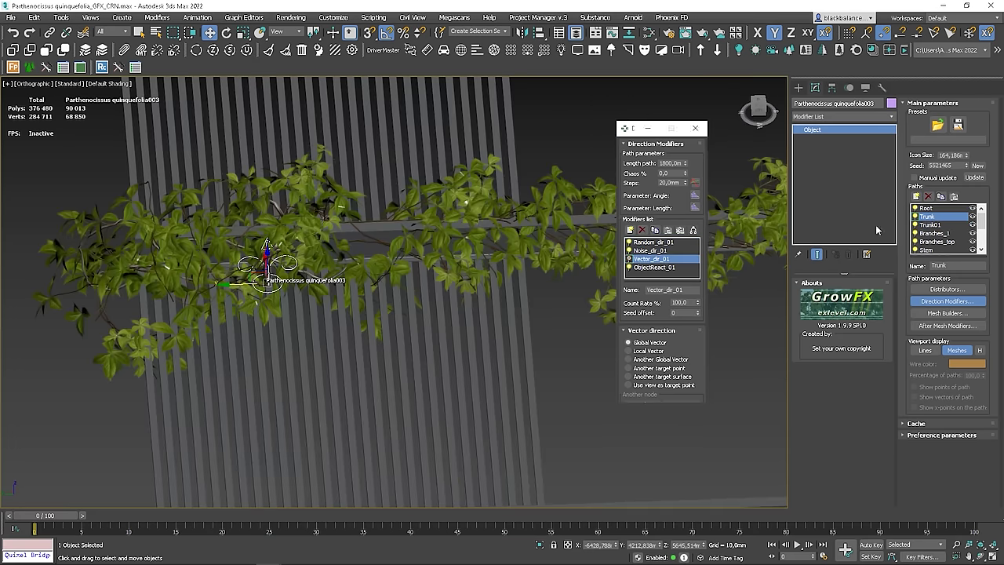
click(629, 260)
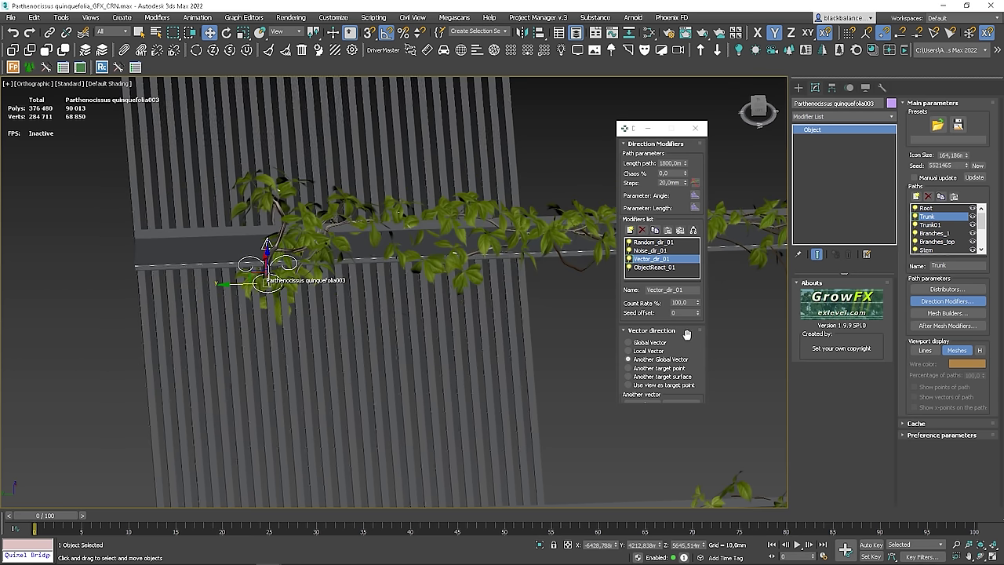
alt+middle_drag(290, 293, 327, 266)
- Adjust the Vector Strength graph's scale factor for the Trunk's Vector_dir_01, trying 0.2 and 0.3 before settling on 0.4
drag(694, 338, 678, 245)
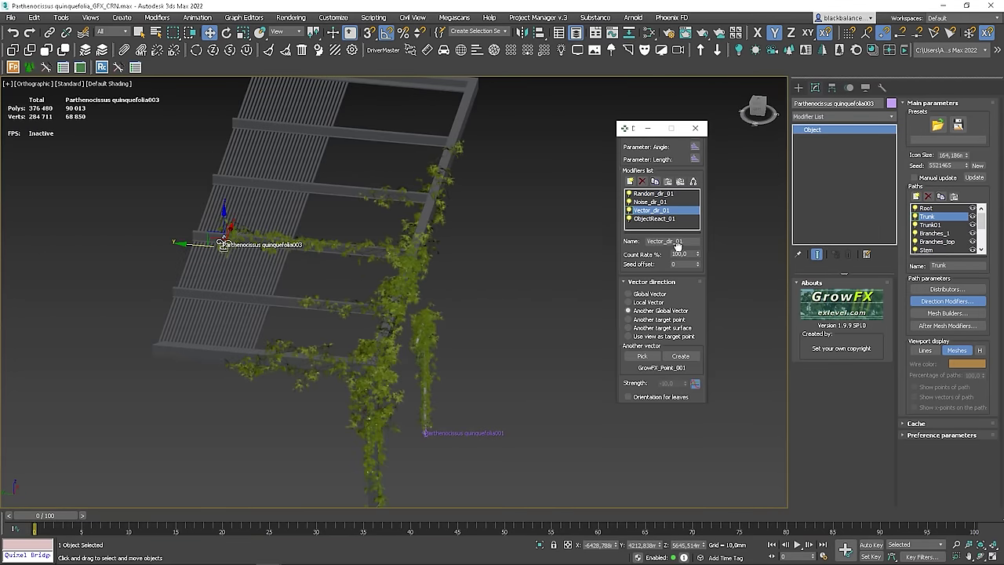
click(695, 383)
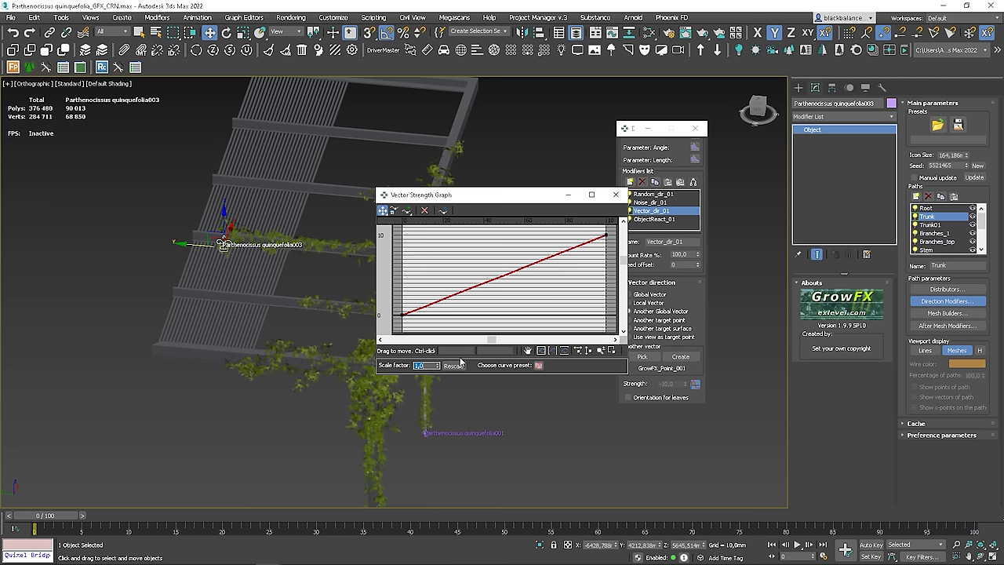
click(450, 365)
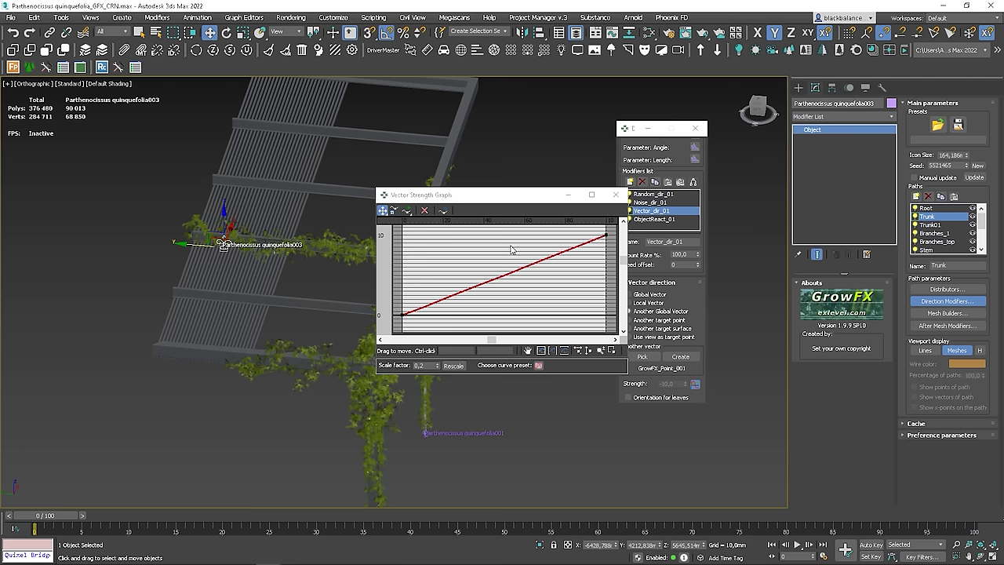
alt+middle_drag(192, 220, 225, 245)
double_click(418, 366)
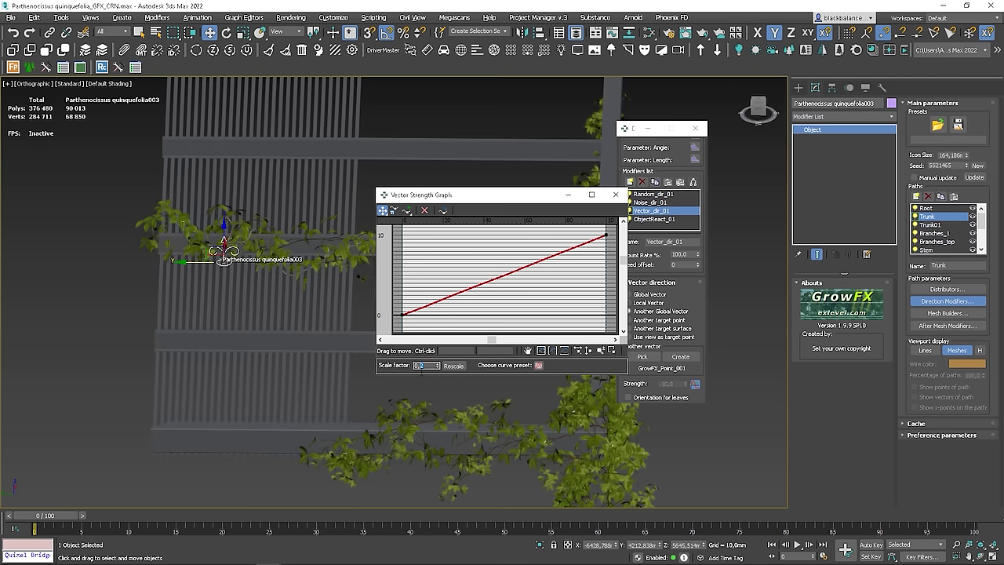
key(Return)
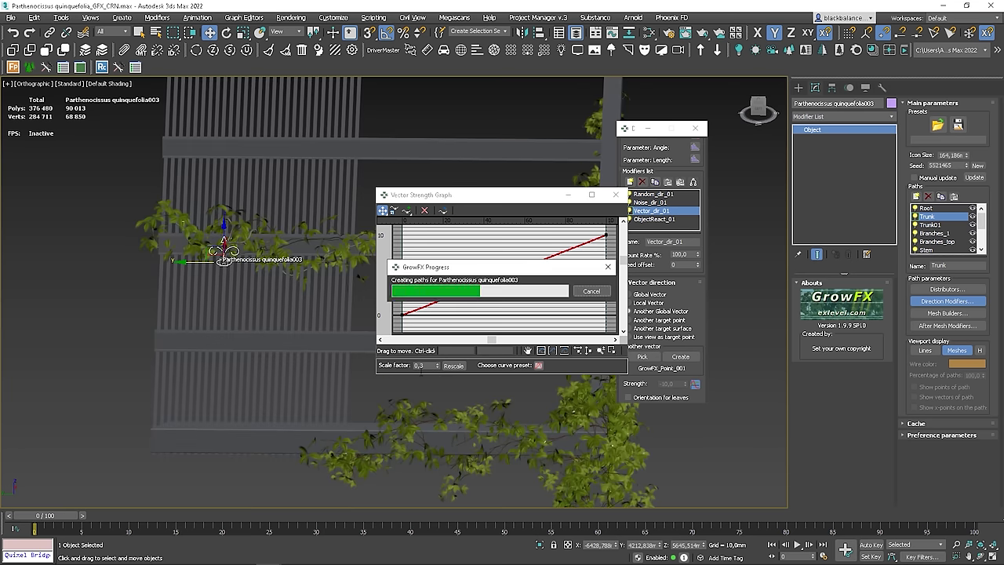
double_click(420, 366)
text(0,4)
key(Return)
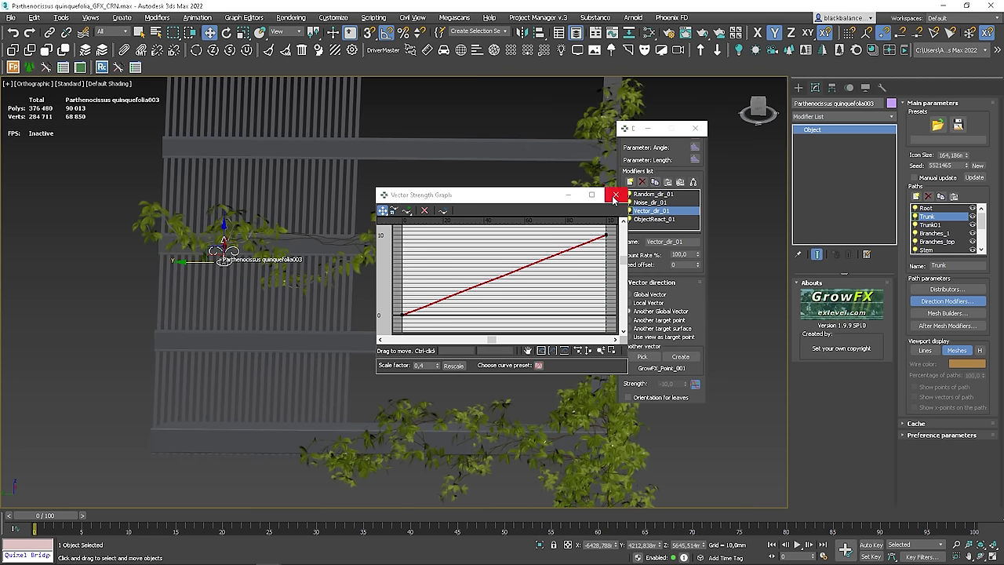
click(615, 198)
click(695, 128)
alt+middle_drag(695, 128, 466, 209)
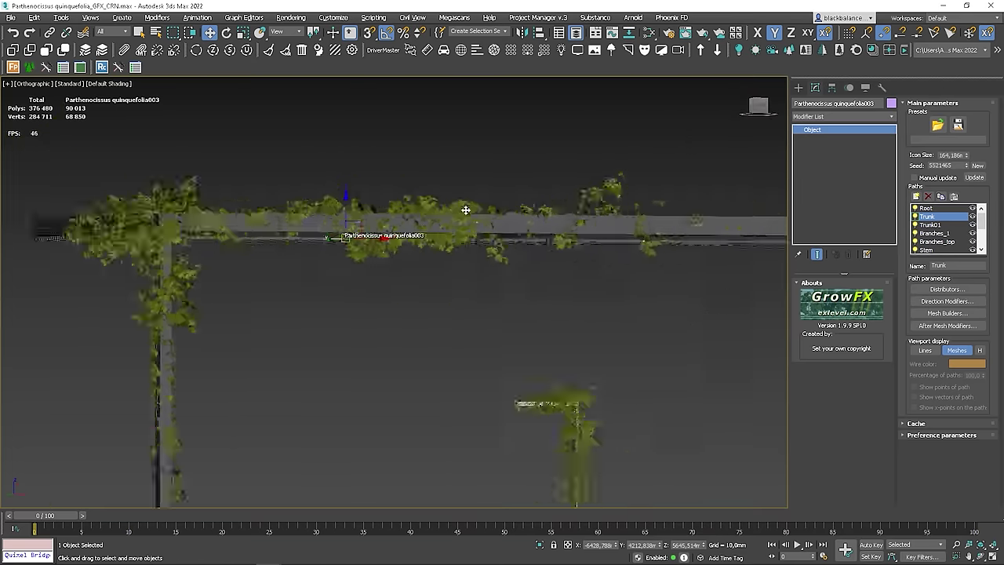
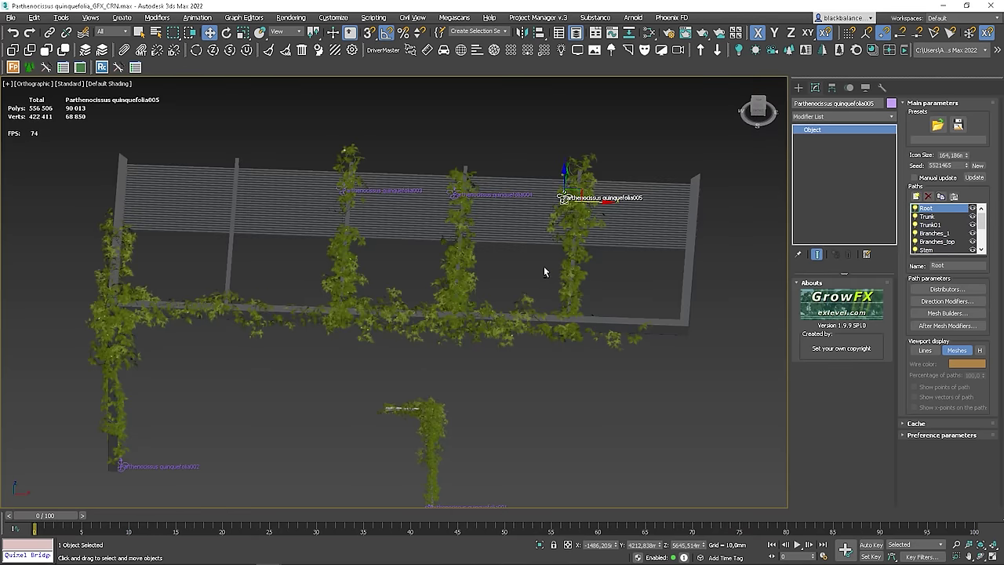
- Copy the roof vine onto the remaining bare inner crossbeam near the corner post, at about X -9073 mm
mouse_move(379, 192)
shift+mouse_down()
mouse_move(247, 179)
mouse_move(260, 189)
shift+mouse_up()
key(Return)
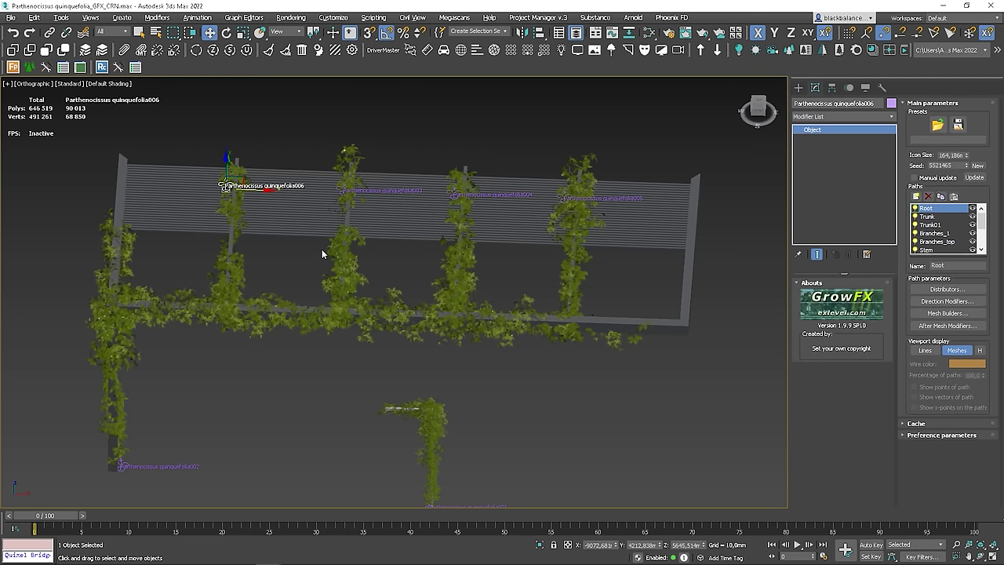
alt+middle_drag(322, 249, 270, 265)
alt+middle_drag(247, 227, 156, 233)
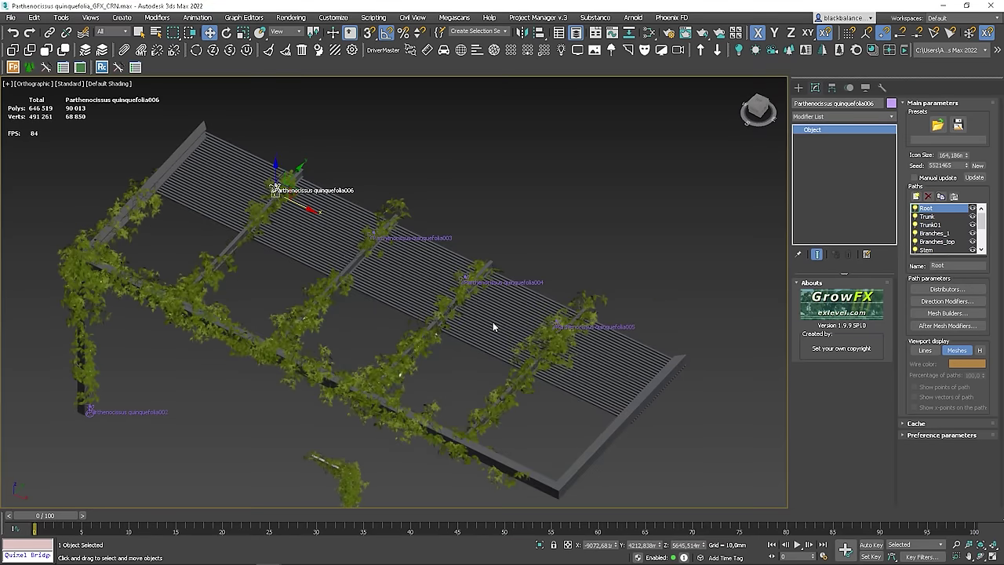
alt+middle_drag(283, 204, 239, 202)
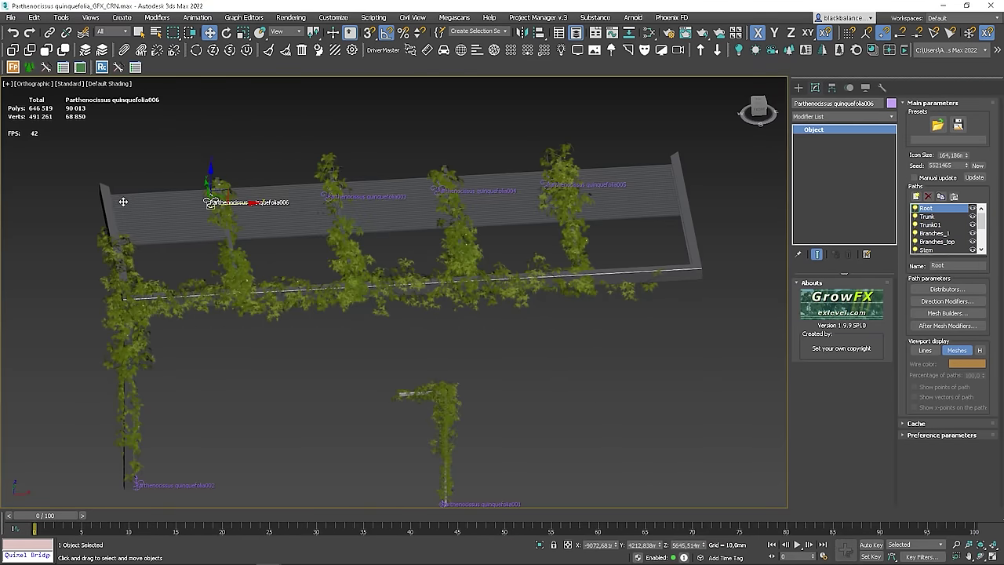
- Copy the roof vine onto the end beam above the corner post, at about X -11141 mm
shift+drag(124, 200, 147, 202)
key(Return)
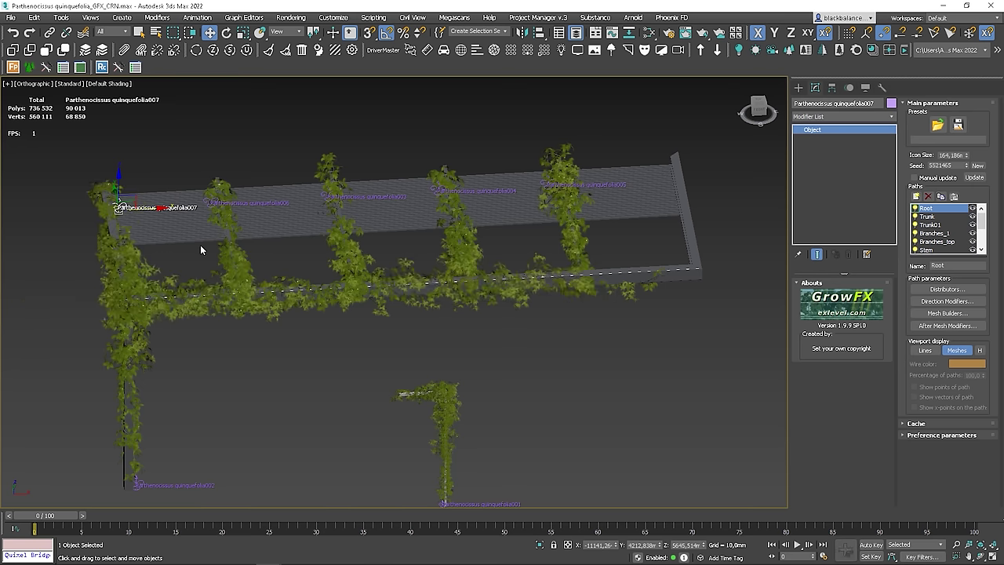
alt+middle_drag(211, 265, 285, 255)
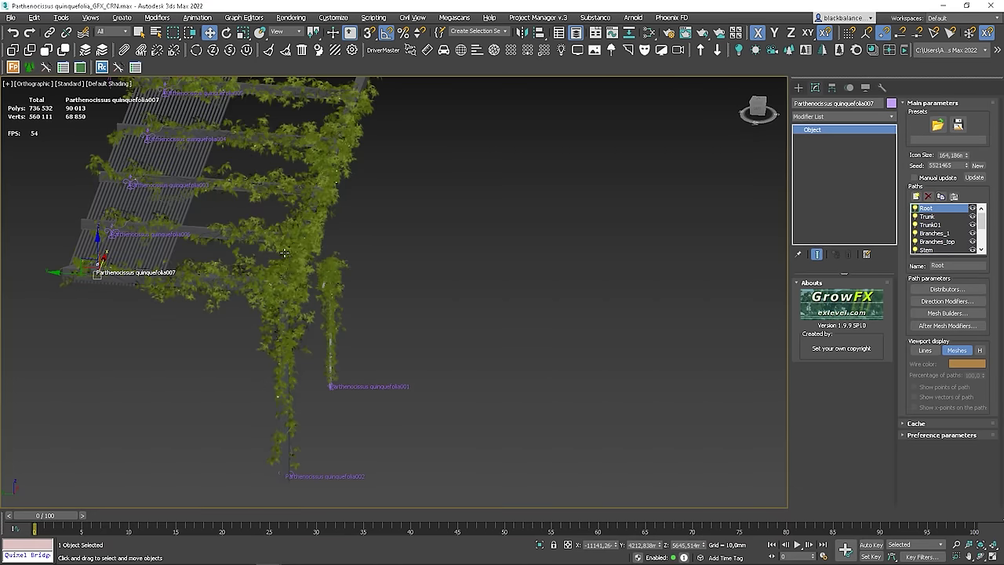
- Hide the vine that climbs the pergola's corner post
click(306, 476)
right_click(289, 475)
click(321, 384)
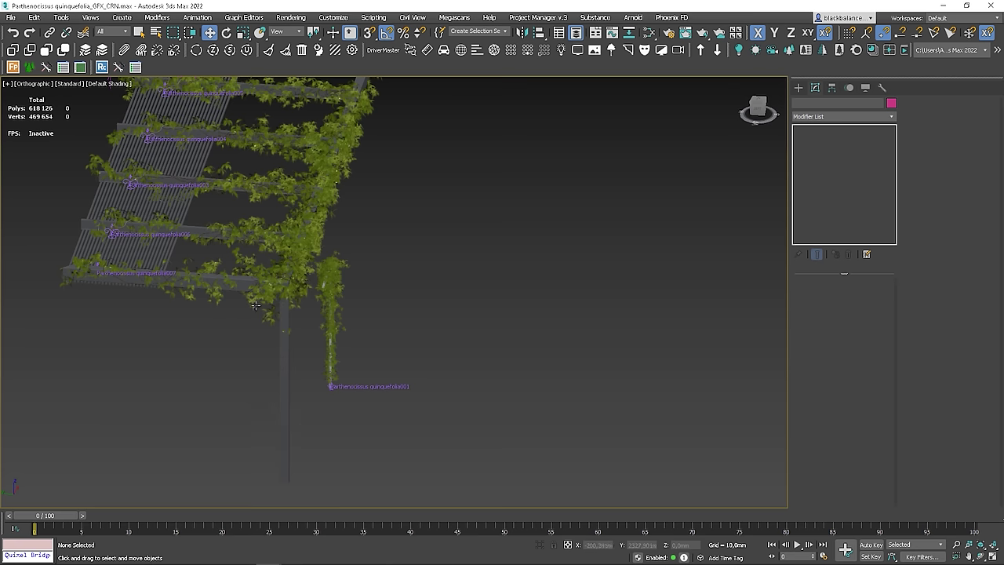
- Select the vine on the end beam above the corner post and set its Trunk path length to 600 mm in the Direction Modifiers
scroll(106, 264, up, 5)
click(108, 258)
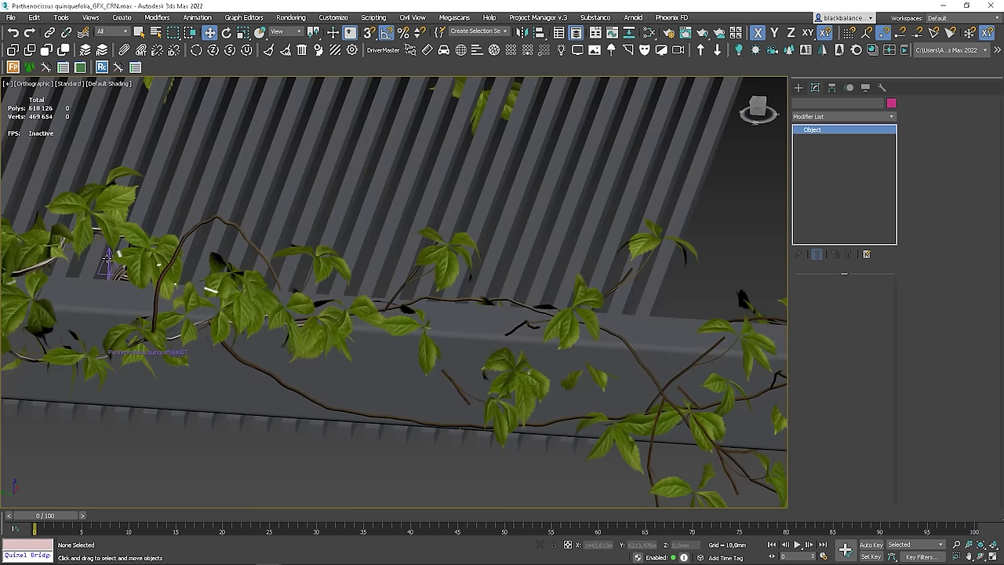
click(108, 259)
scroll(106, 260, down, 5)
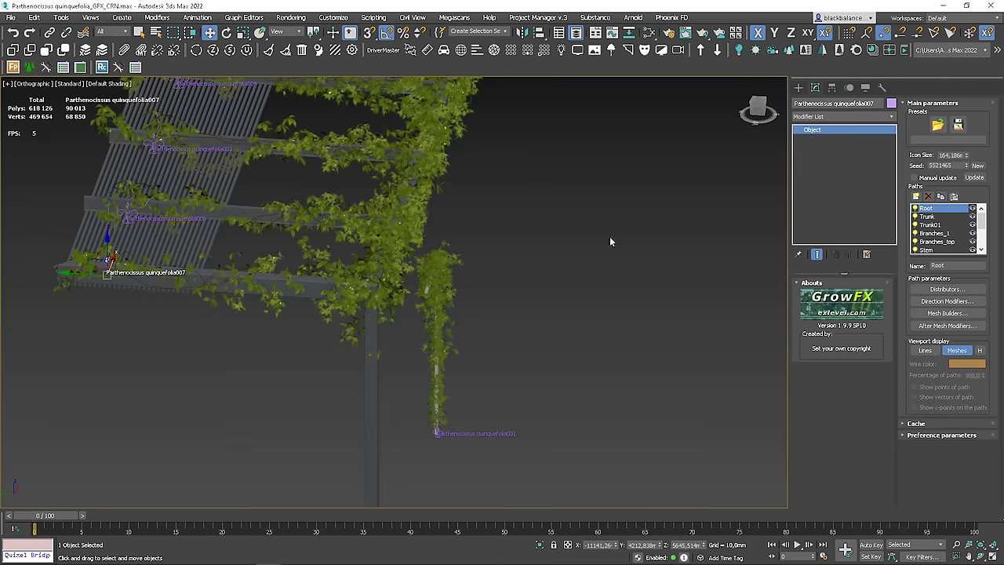
click(945, 301)
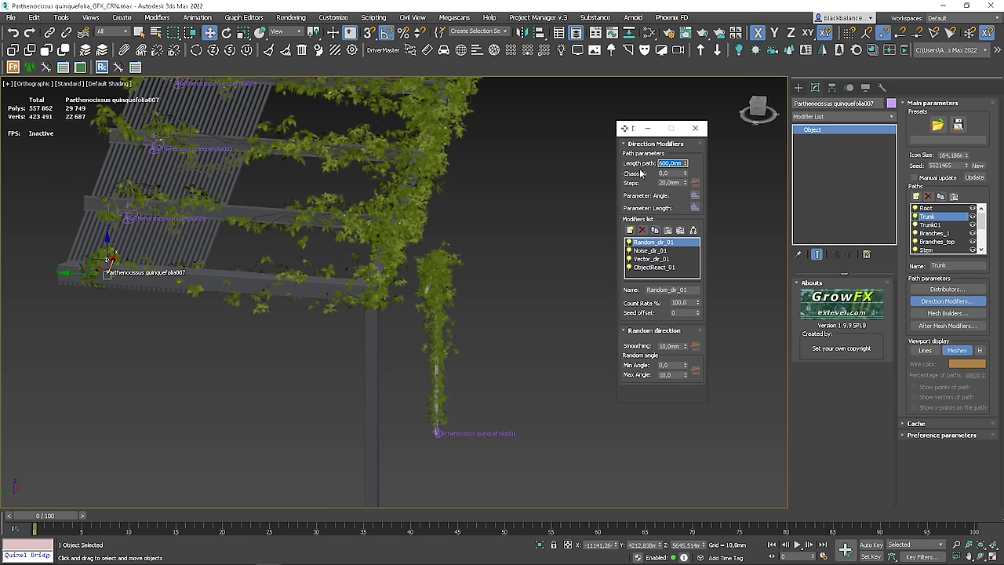
alt+middle_drag(422, 241, 217, 239)
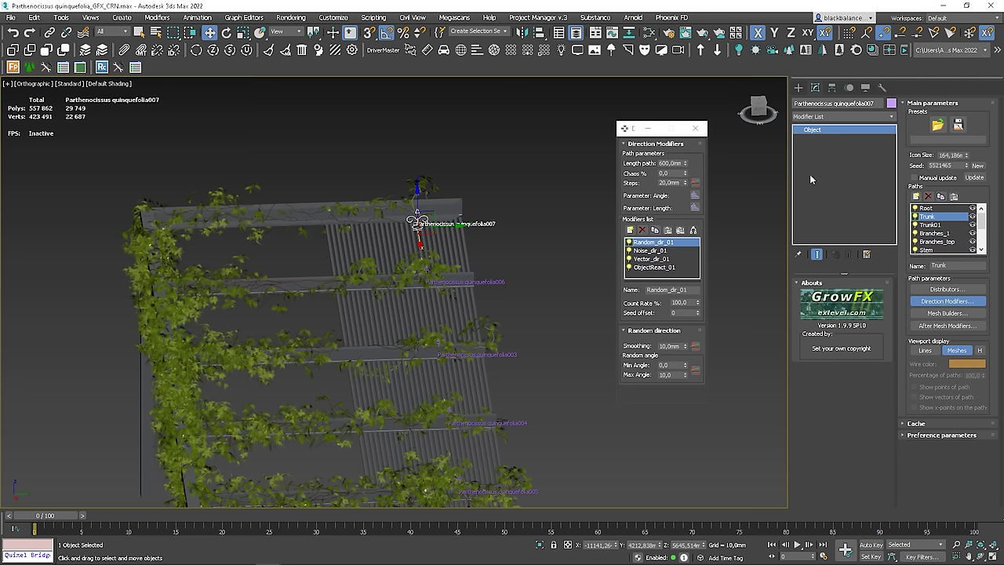
- Set the end beam vine's Trunk01 path length to 1000 mm
click(931, 226)
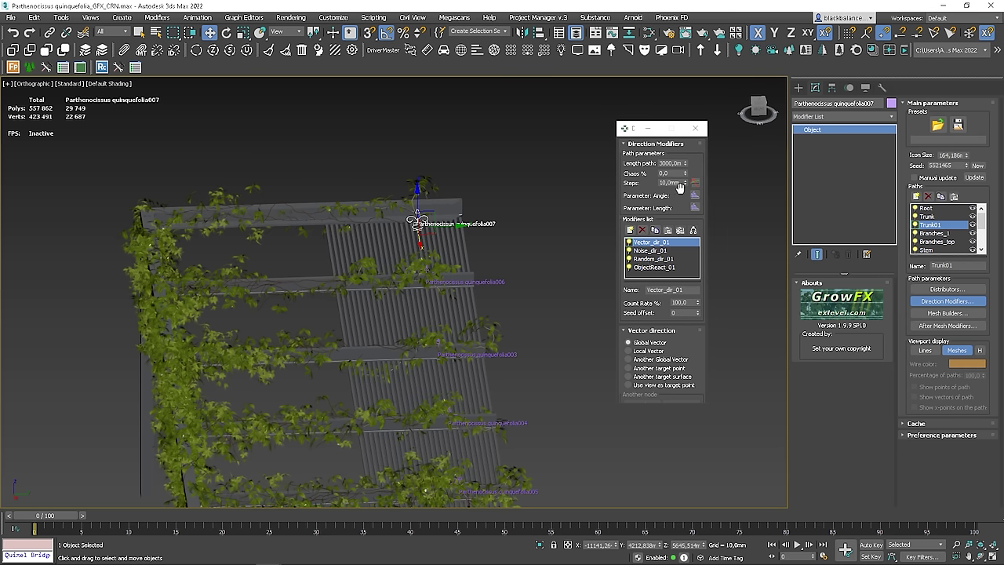
double_click(666, 163)
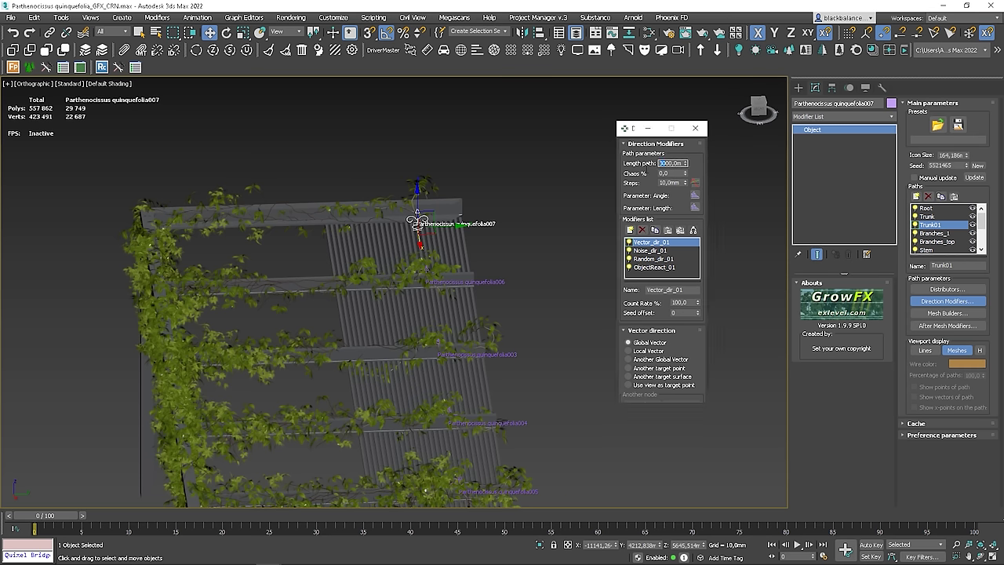
alt+middle_drag(391, 224, 587, 223)
double_click(663, 163)
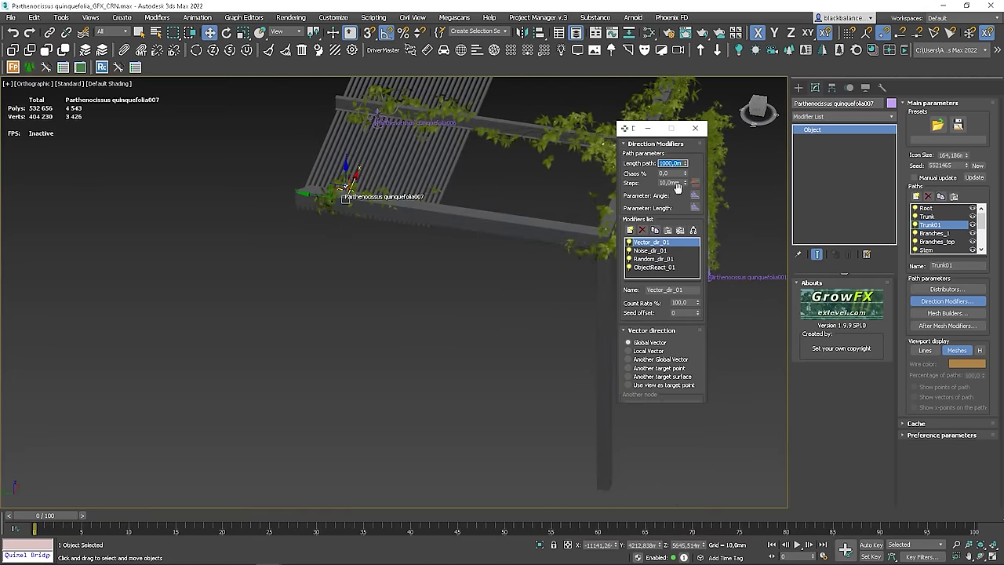
alt+middle_drag(519, 166, 437, 152)
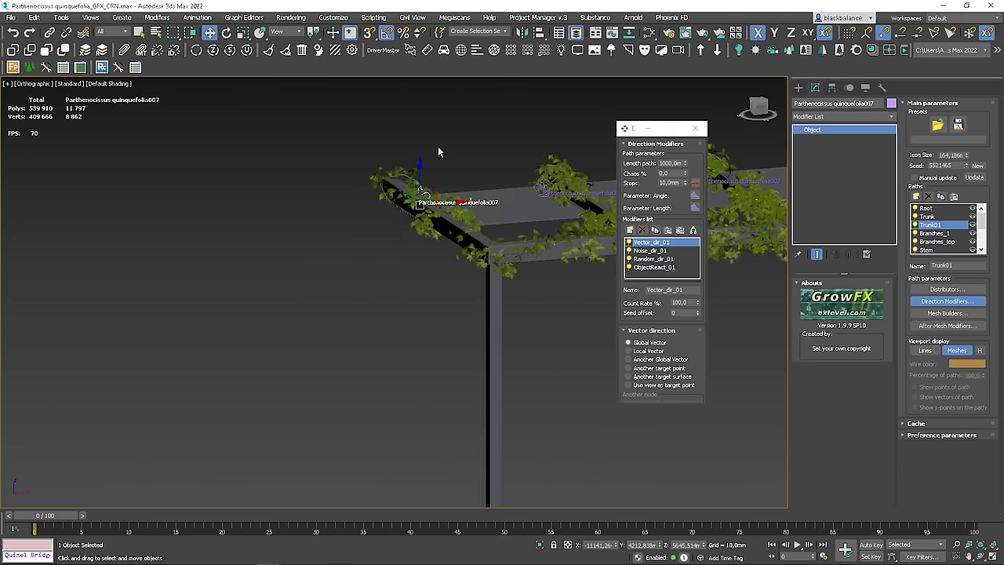
- Adjust the end beam vine's Trunk path length, trying 1000 mm before settling on 2000 mm
click(927, 217)
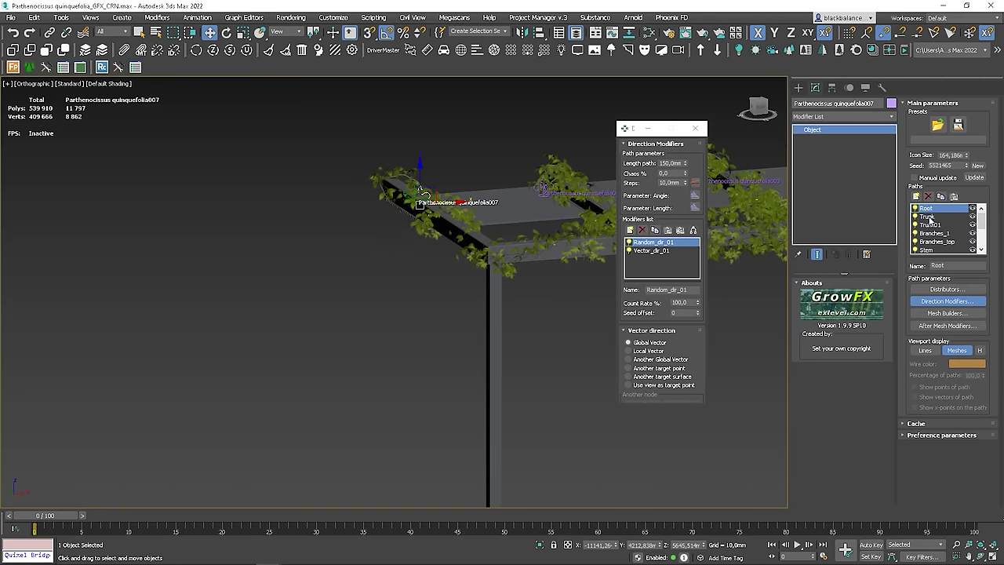
drag(664, 163, 649, 170)
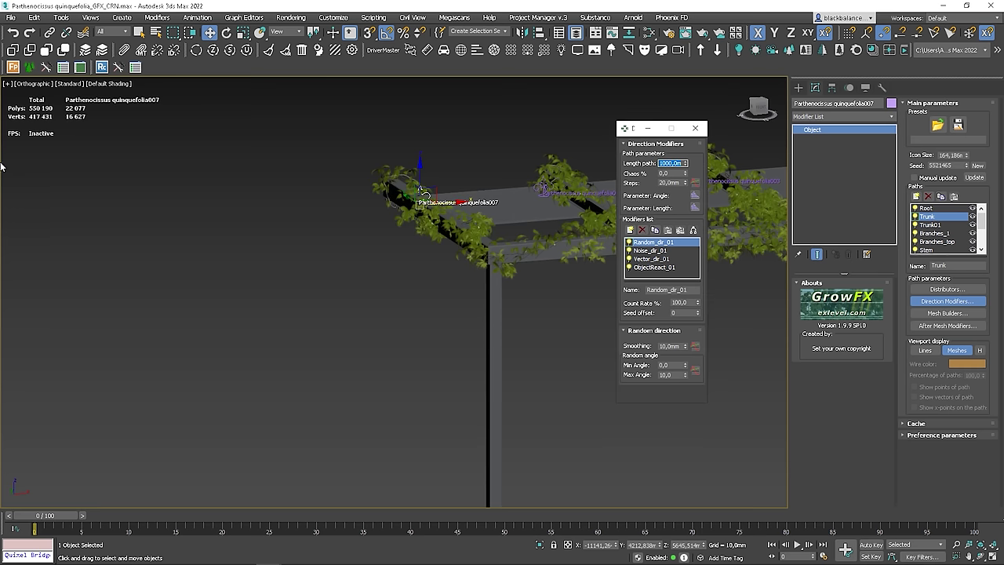
alt+middle_drag(467, 210, 465, 214)
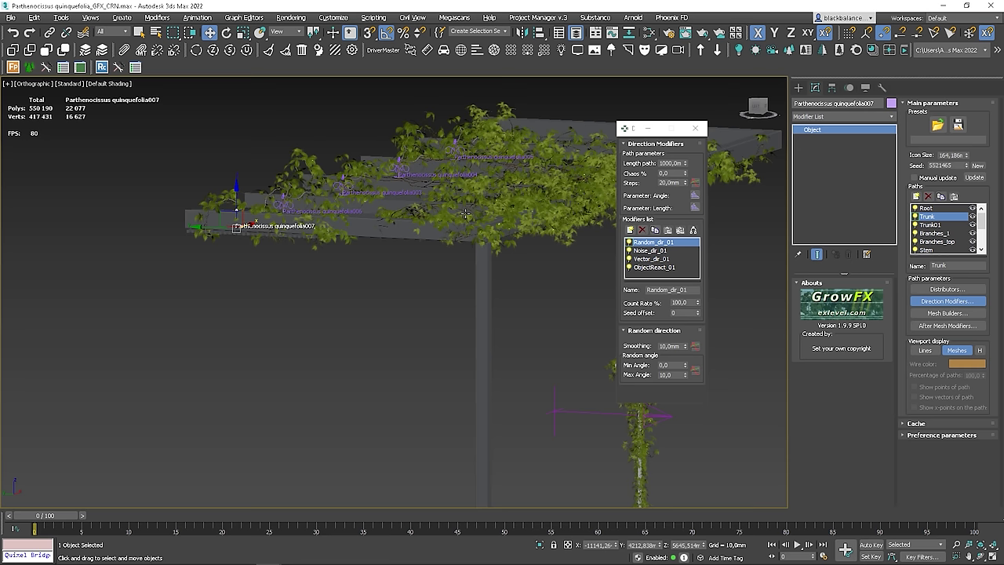
double_click(662, 163)
text(1000)
key(Return)
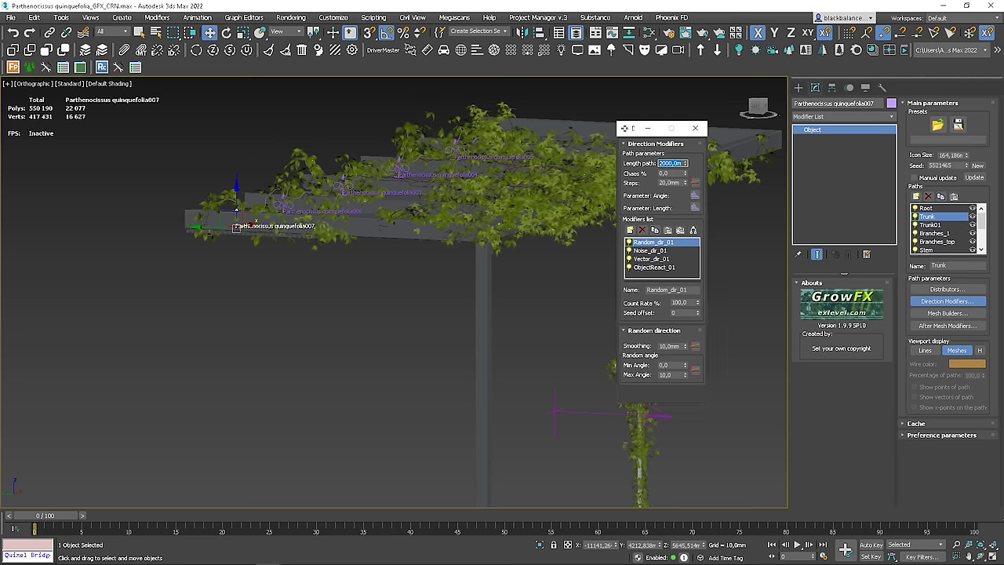
- Unhide the vine that climbs the pergola's corner post
alt+middle_drag(334, 199, 448, 242)
right_click(358, 276)
click(383, 243)
- Select the roof vine Parthenocissus quinquefolia005 at the far end of the pergola and set its Trunk01 path length to 4000 mm
scroll(251, 428, up, 10)
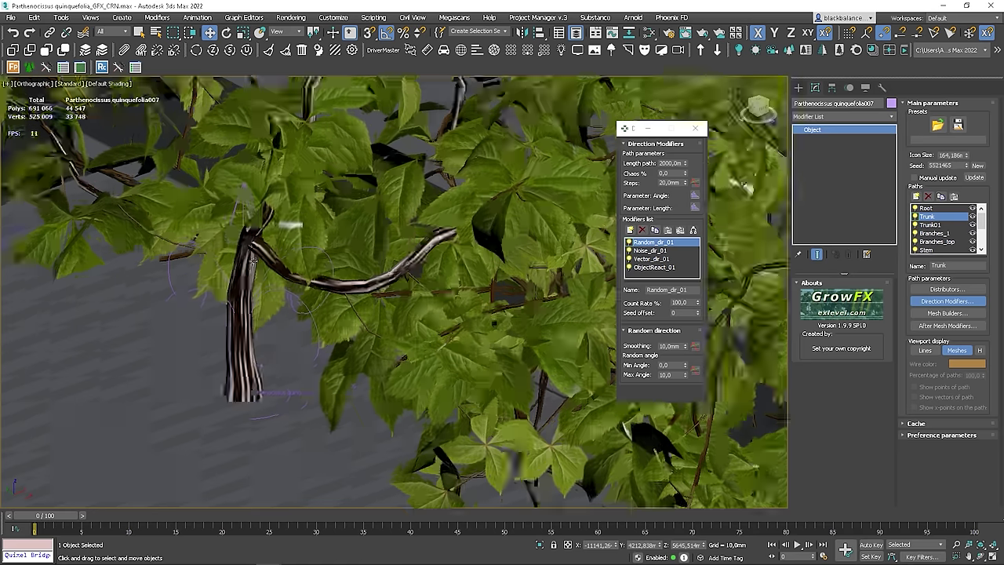
click(261, 417)
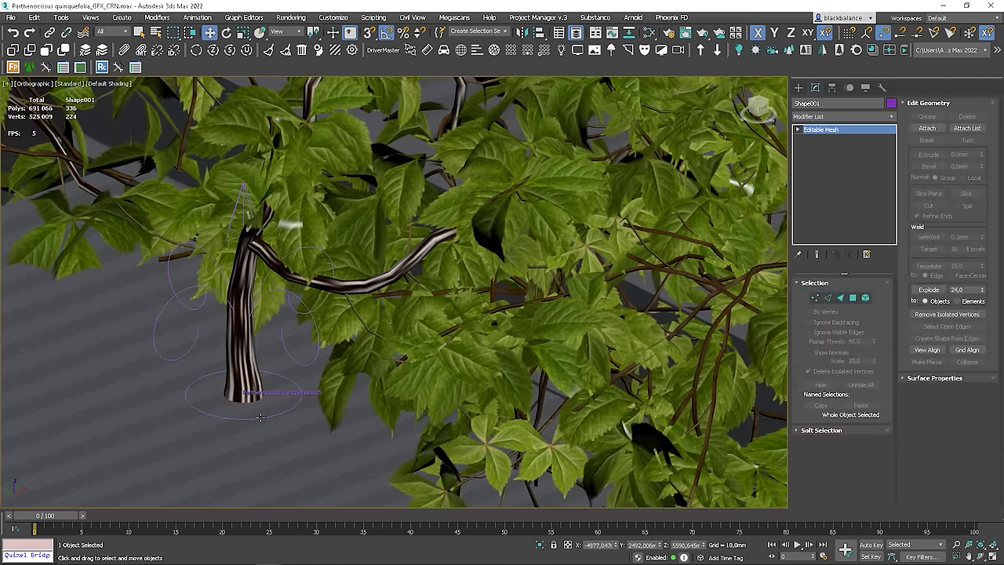
key(F3)
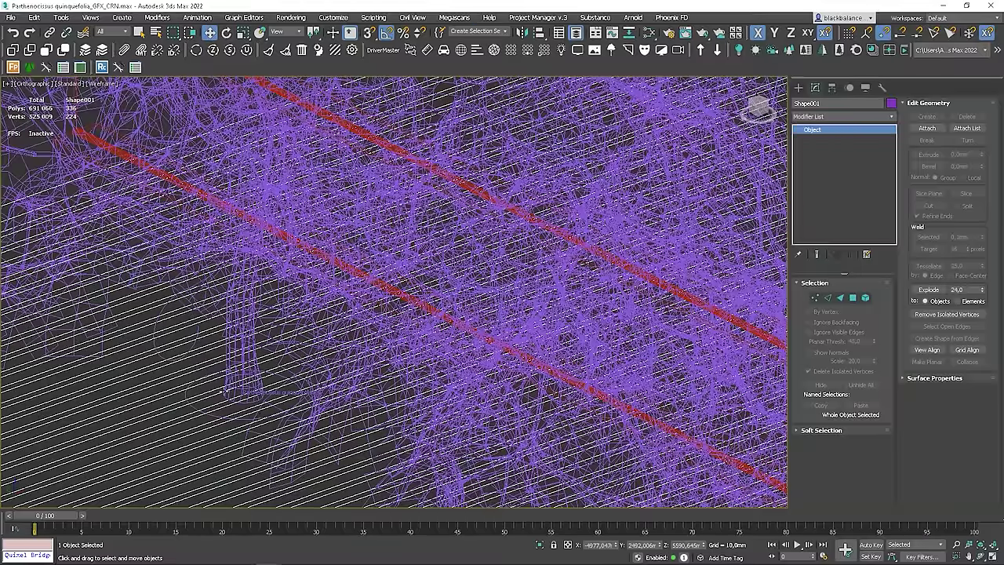
click(276, 298)
key(F3)
alt+middle_drag(388, 332, 526, 273)
click(933, 217)
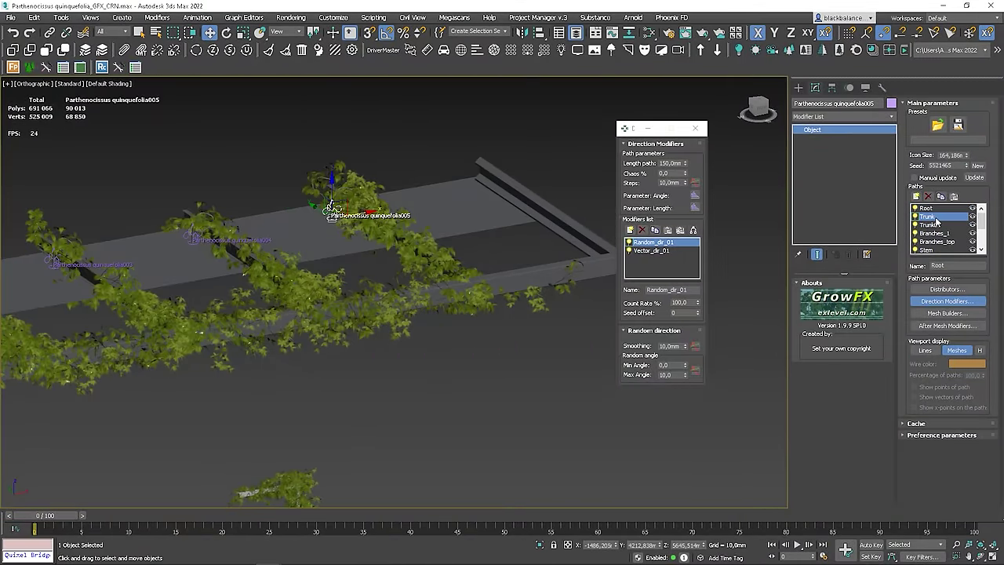
click(931, 224)
click(667, 164)
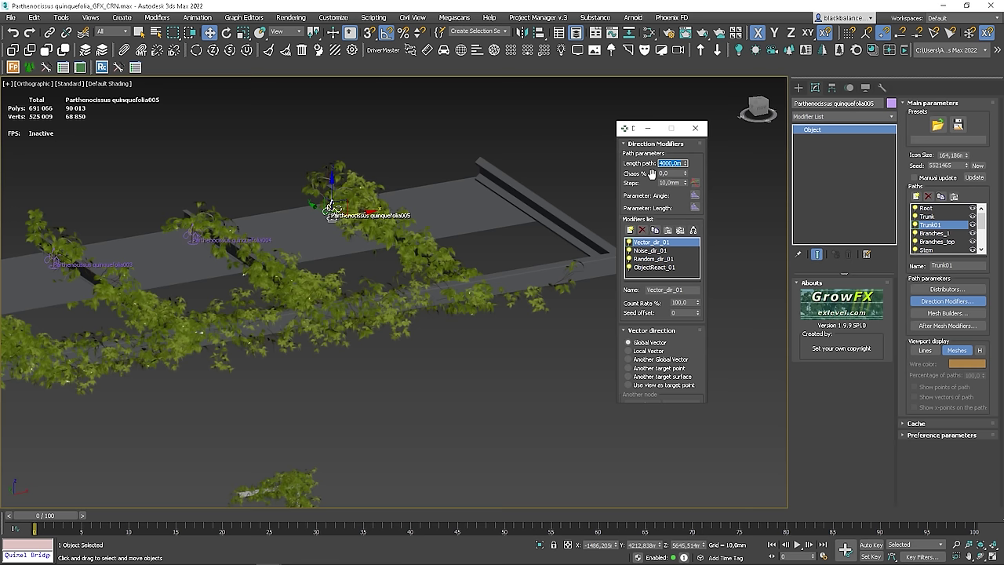
key(Return)
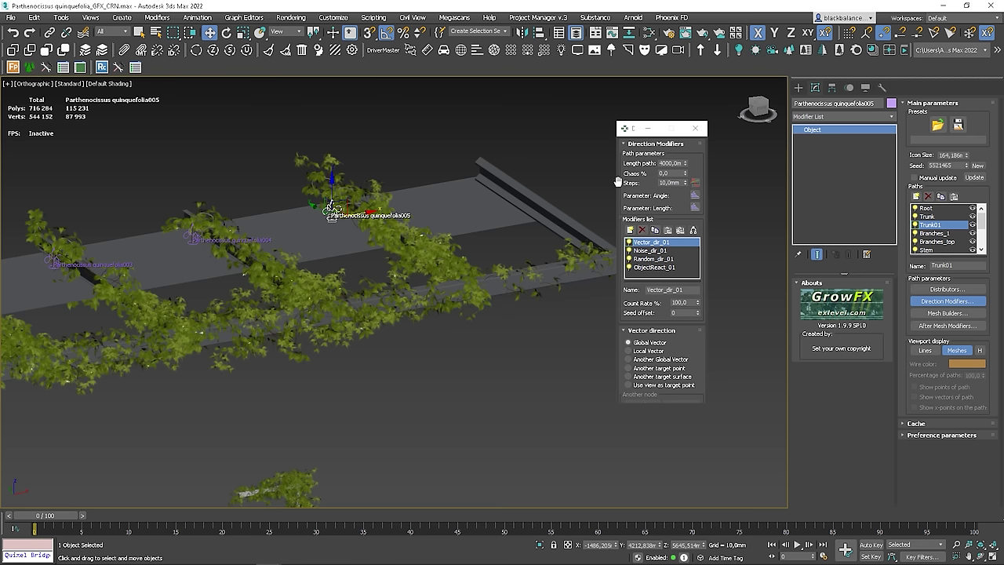
- Generate a new random seed for the roof vine Parthenocissus quinquefolia005
alt+middle_drag(467, 246, 578, 237)
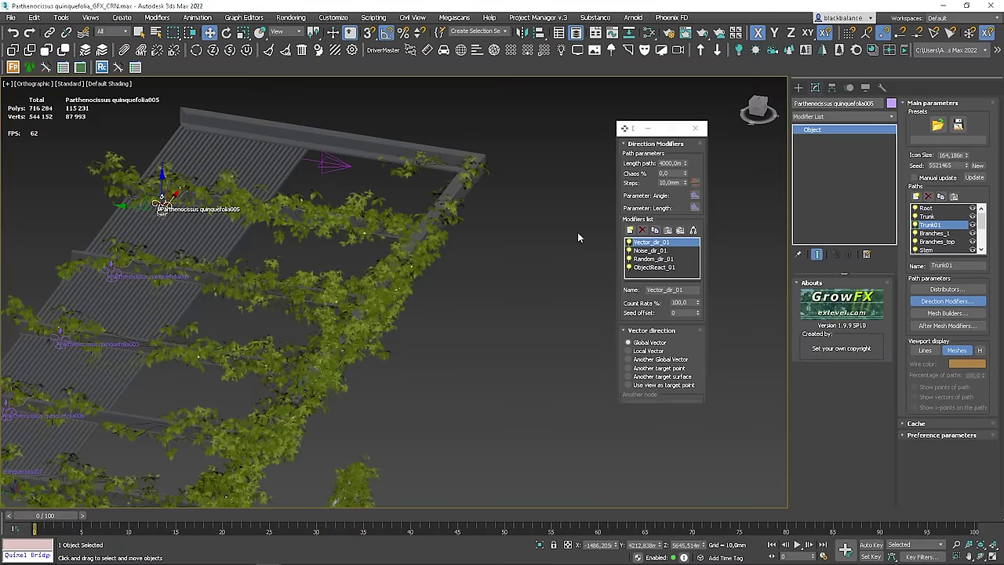
click(978, 167)
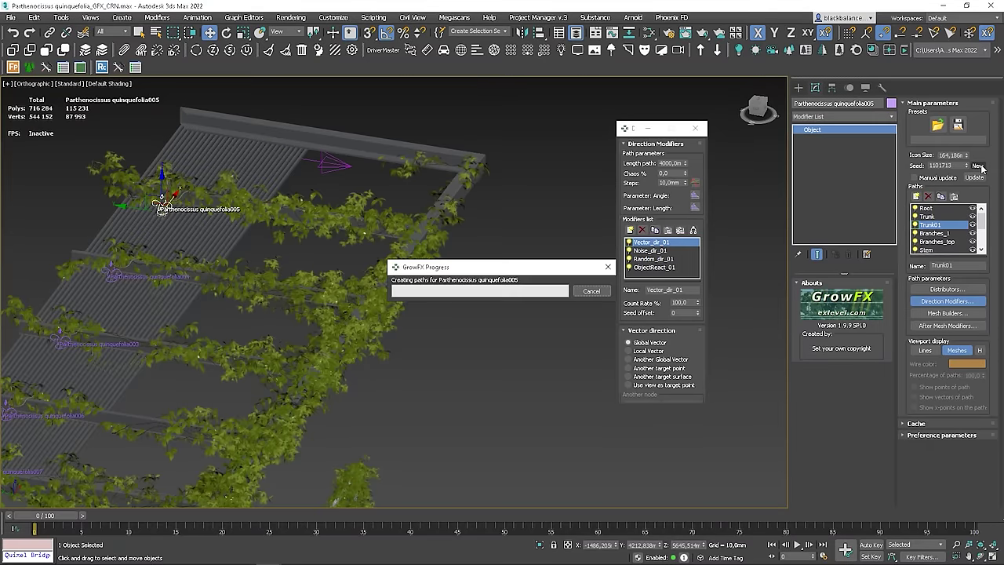